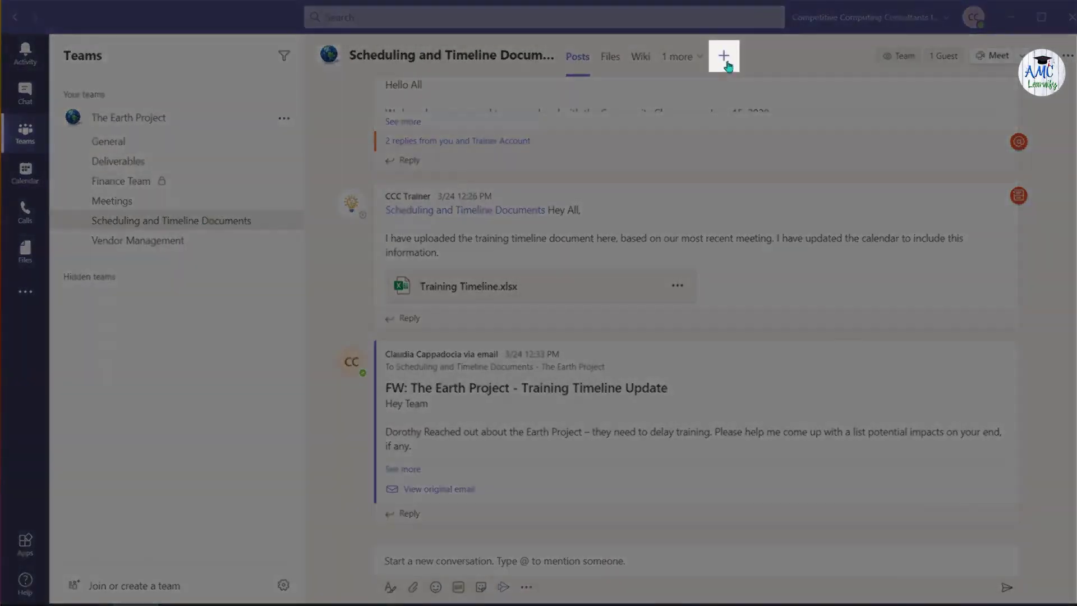
# Search for "list" among the apps for a new channel tab and choose Lists
pyautogui.click(725, 63)
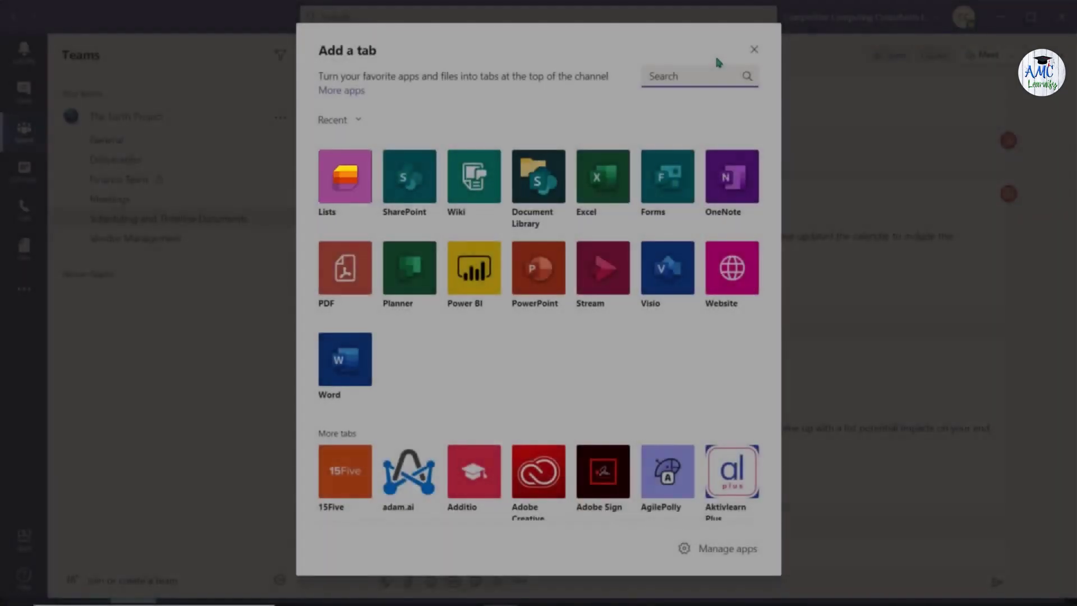
pyautogui.write('list')
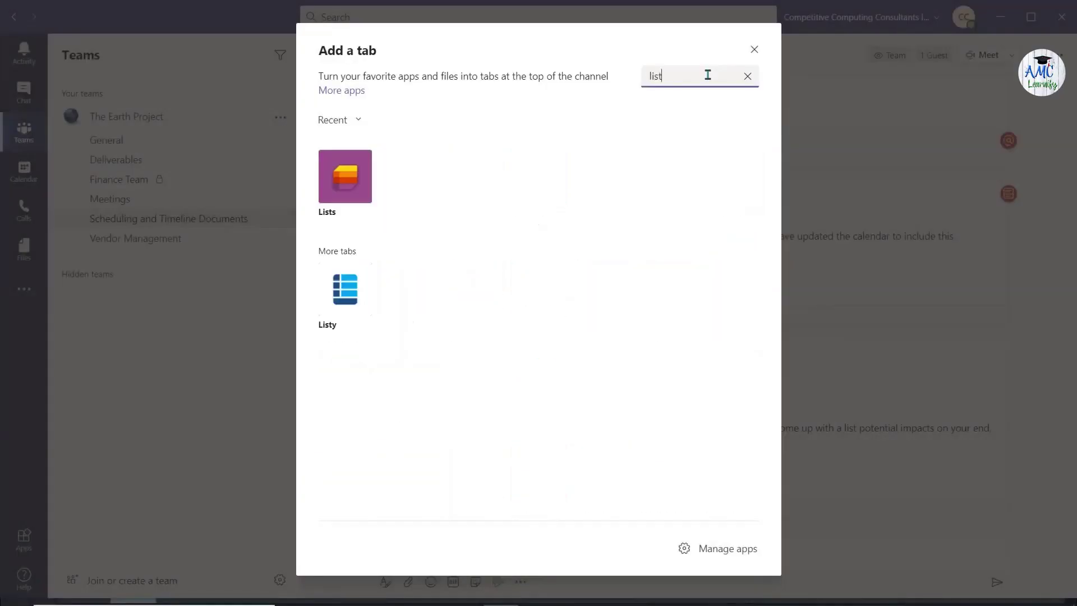
pyautogui.click(345, 176)
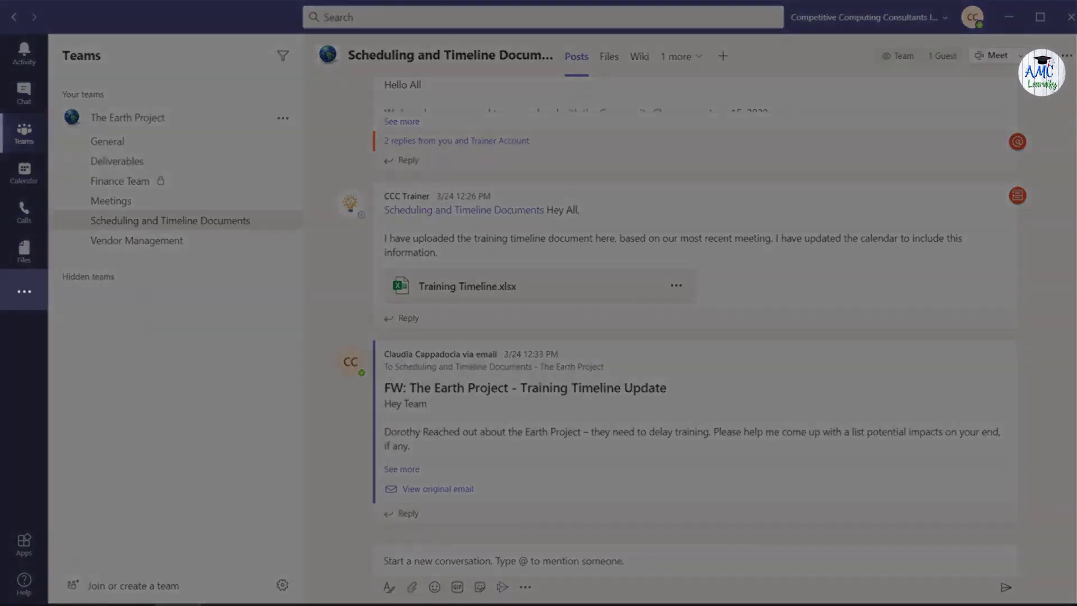
# Find the Lists app by searching for "list" and add it as a tab to The Earth Project's Scheduling and Timeline Documents channel
pyautogui.click(24, 291)
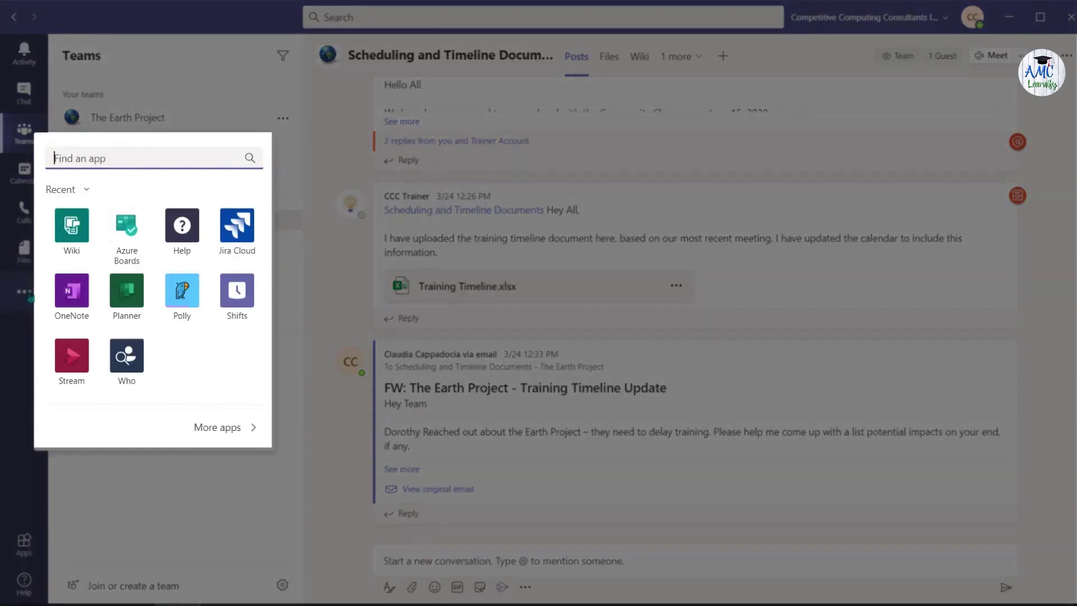
pyautogui.write('list')
pyautogui.click(105, 204)
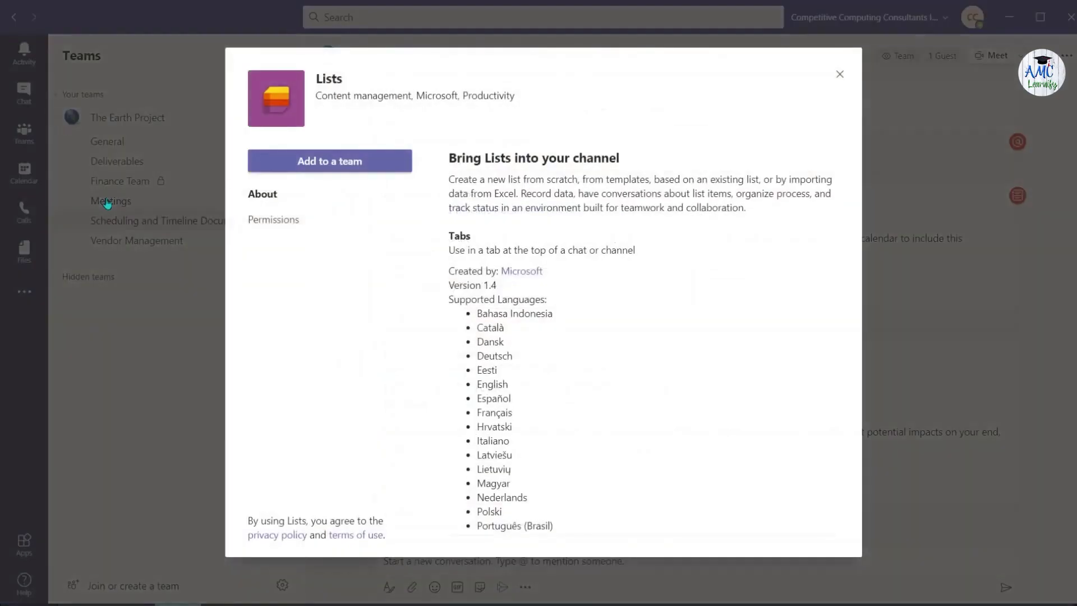
pyautogui.click(310, 168)
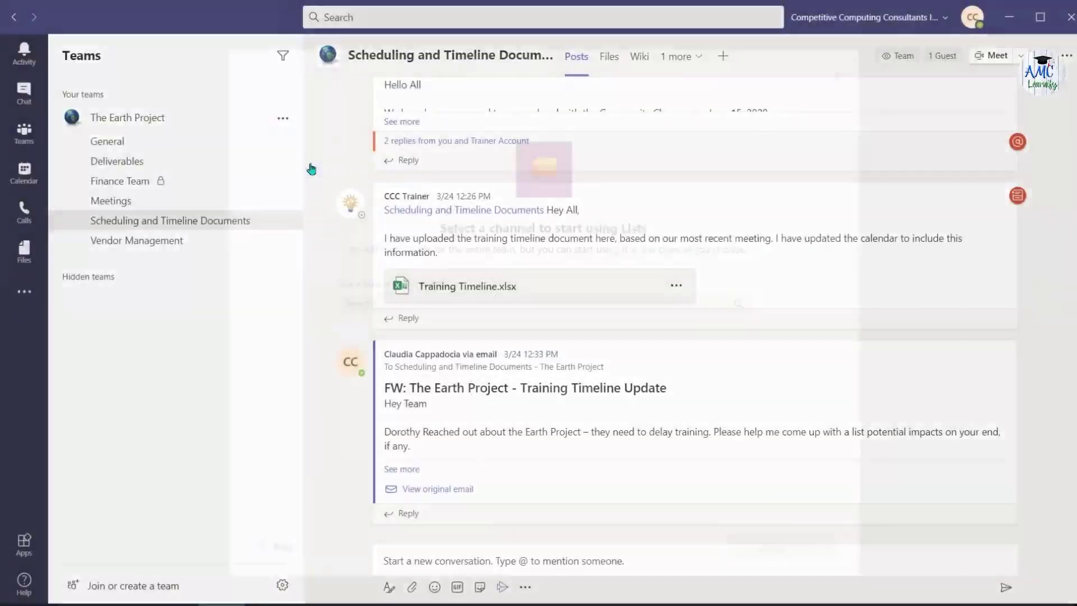
pyautogui.write('the ear')
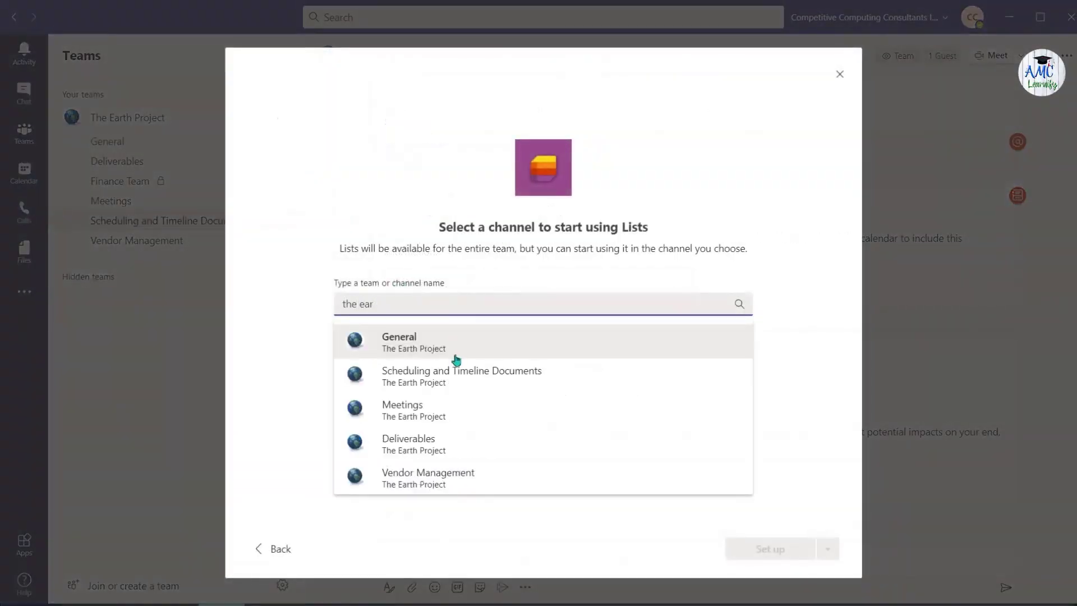
pyautogui.click(451, 379)
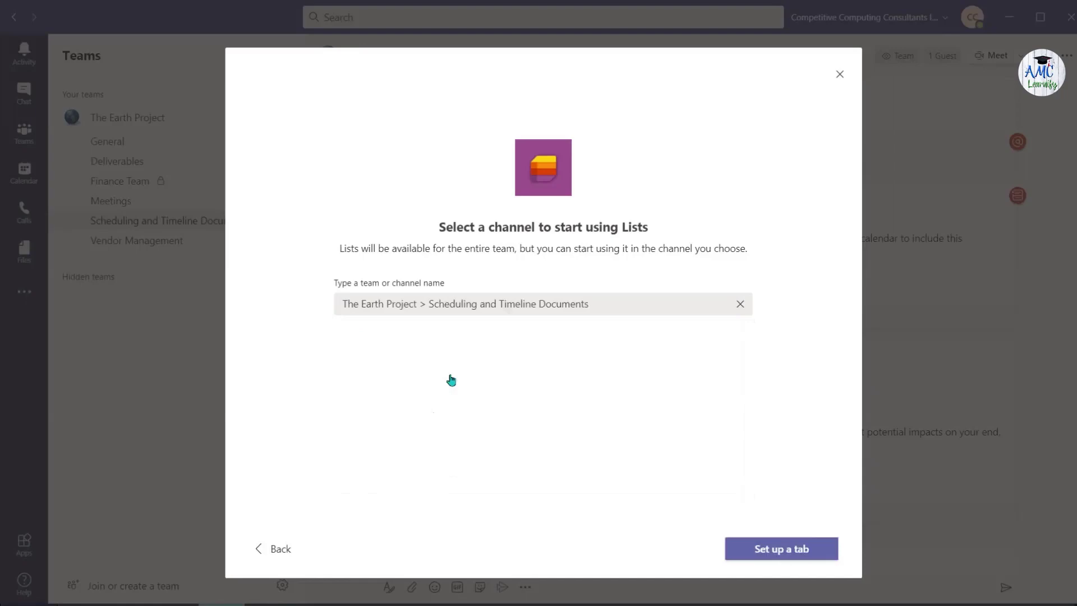
pyautogui.click(775, 550)
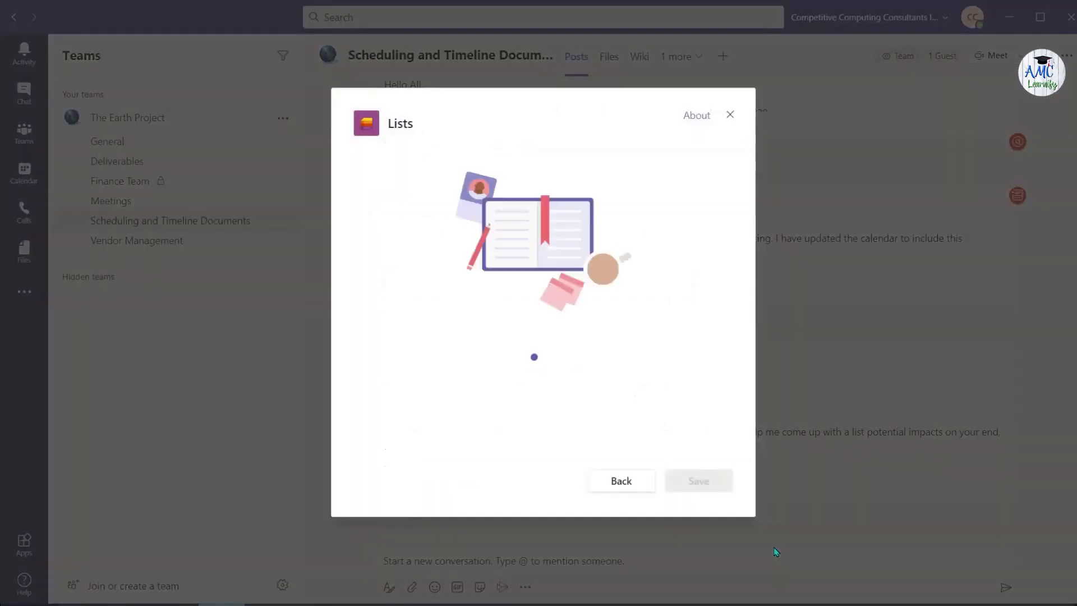
pyautogui.click(711, 478)
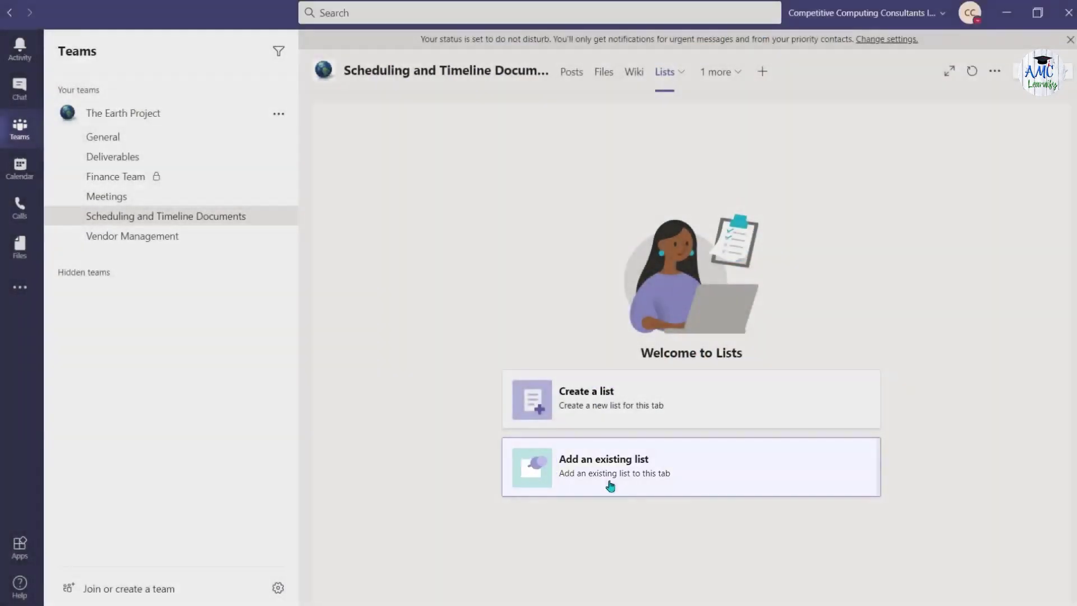
# Add the existing Scheduling Process list from The Water Project's SharePoint site to the tab by its link
pyautogui.click(610, 486)
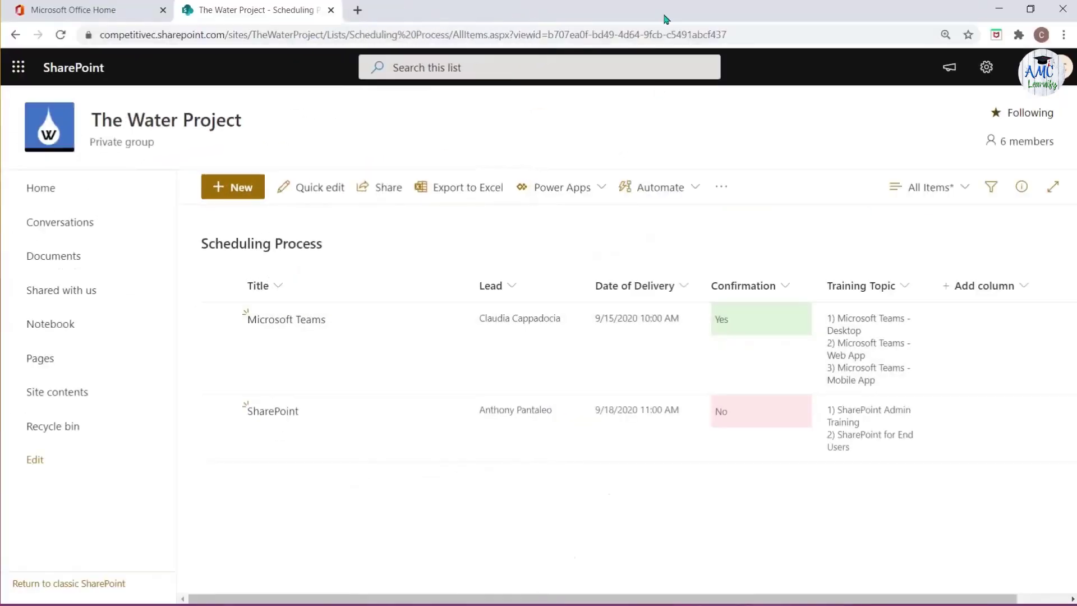
pyautogui.click(645, 34)
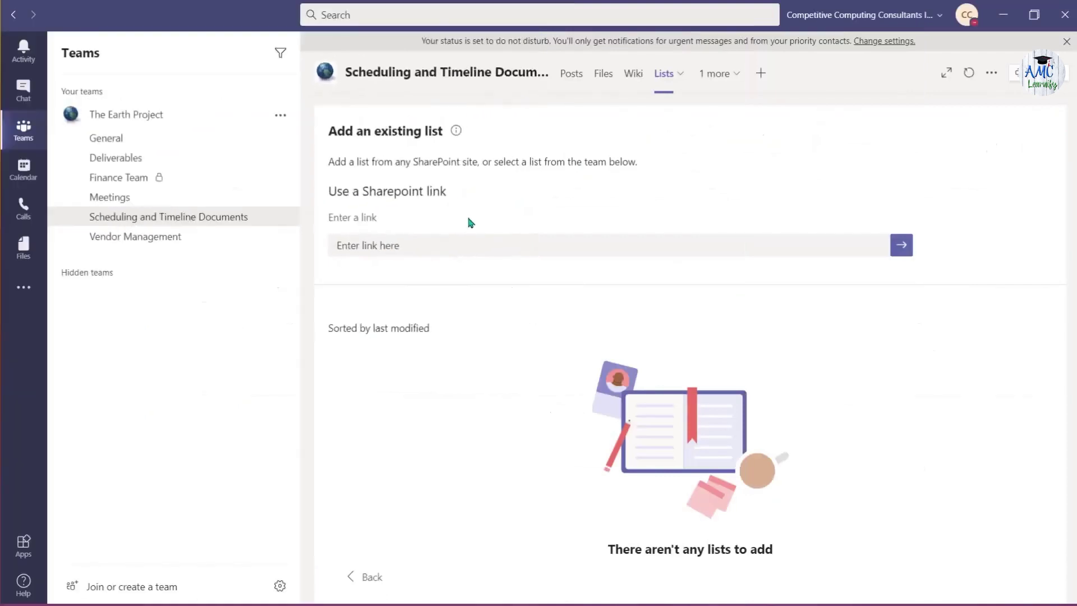
pyautogui.click(483, 243)
pyautogui.write('https://competitivec.sharepoint.com/sites/TheWaterProject/Lists/Scheduling%20Process/AllItems.aspx?viewid=b707ea0f%2Dbd49%2D4d64%2D9fcb%2Dc5491abcf437')
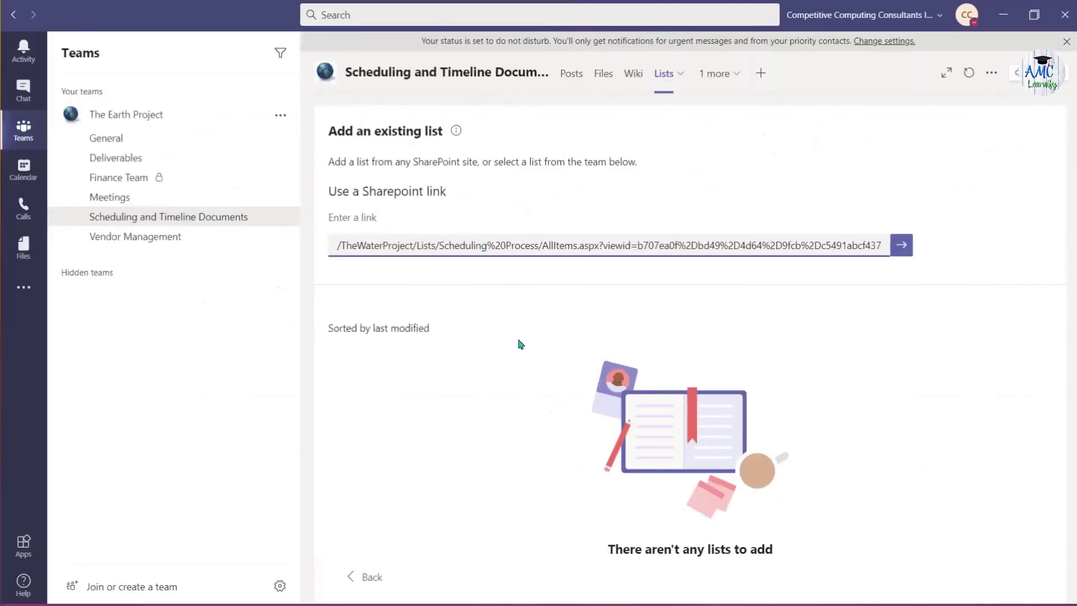
pyautogui.click(904, 247)
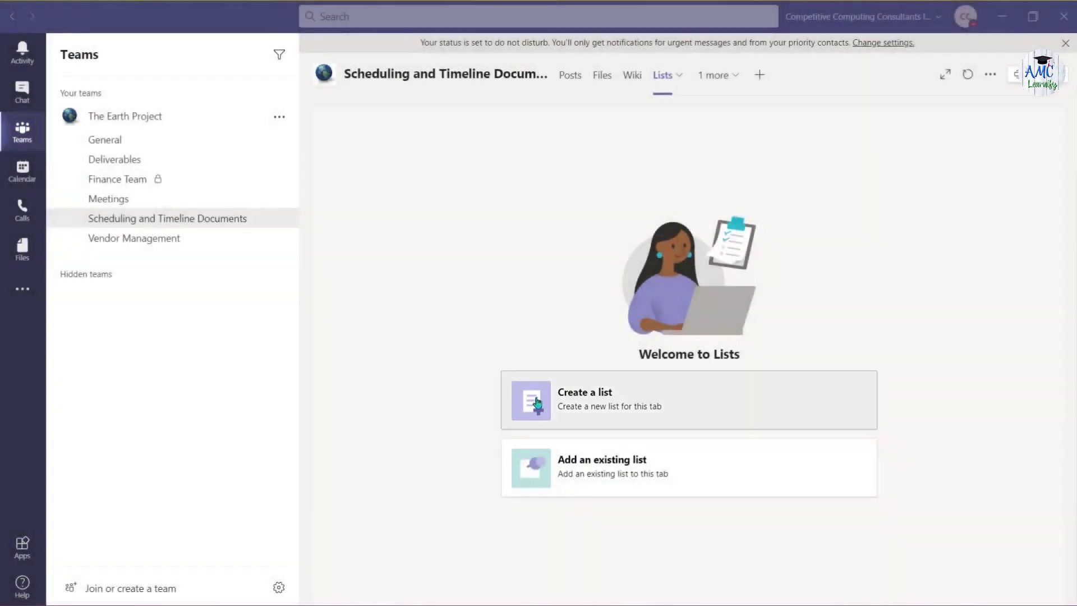
# Browse the templates for a new list, previewing Employee onboarding and Recruitment tracker, and return to the list creation choices
pyautogui.click(530, 394)
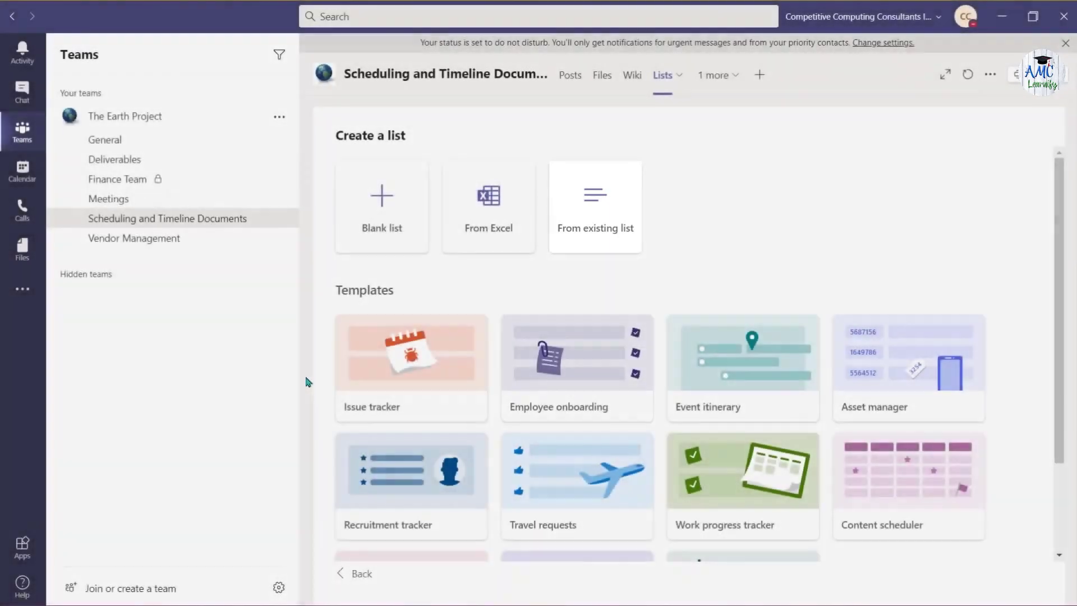
pyautogui.scroll(-3, 314, 383)
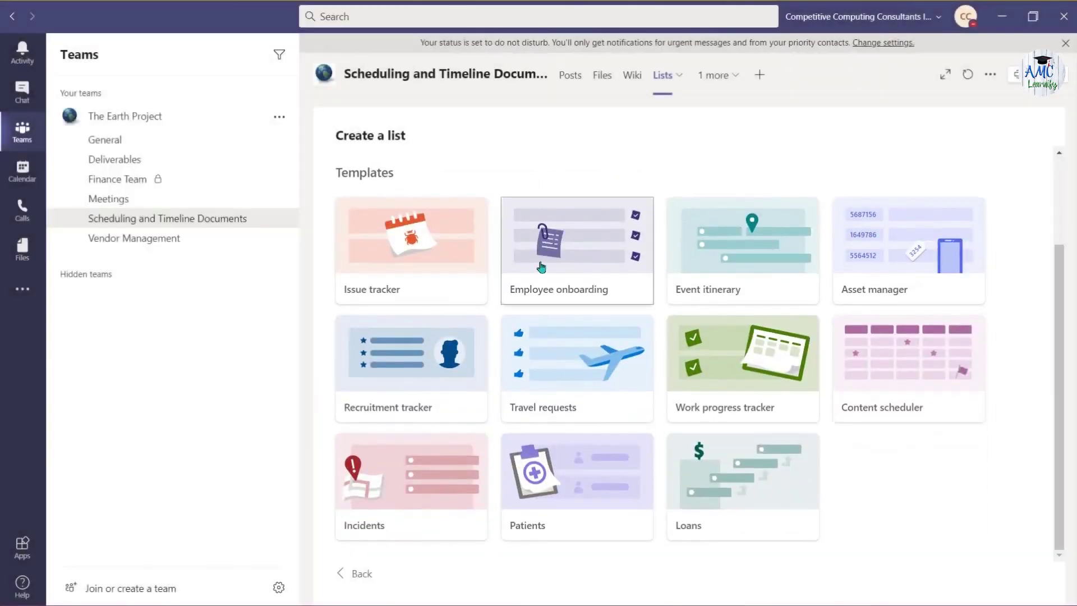
pyautogui.click(543, 266)
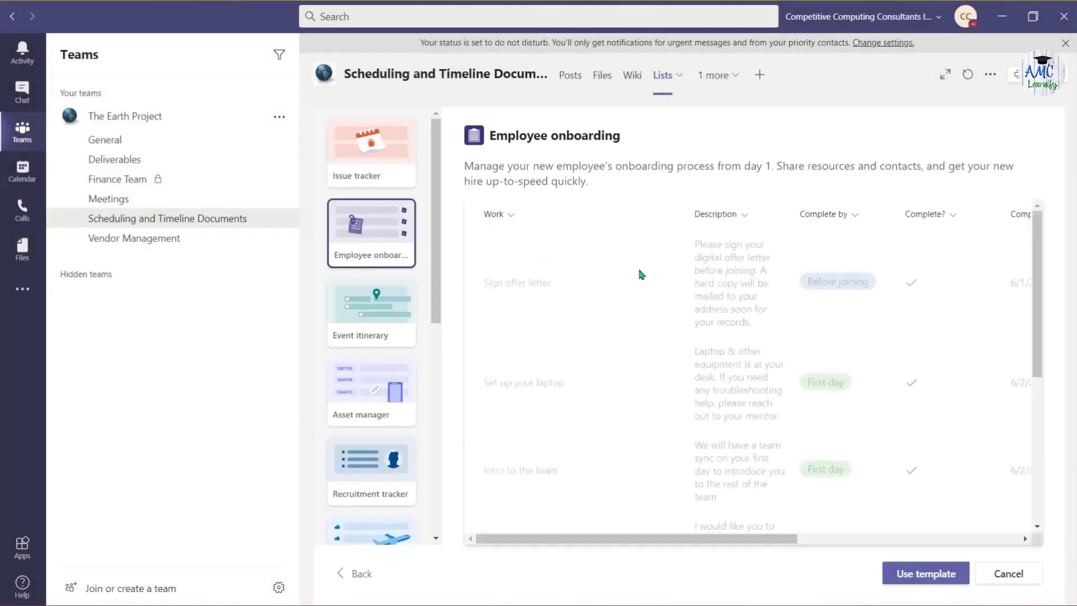
pyautogui.scroll(-4, 836, 482)
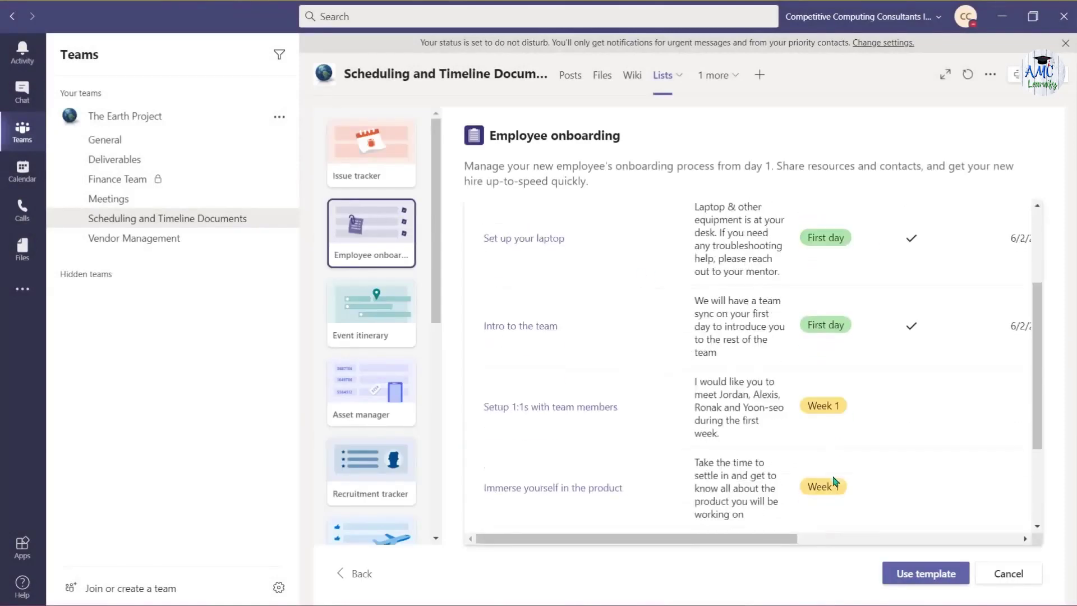
pyautogui.click(385, 480)
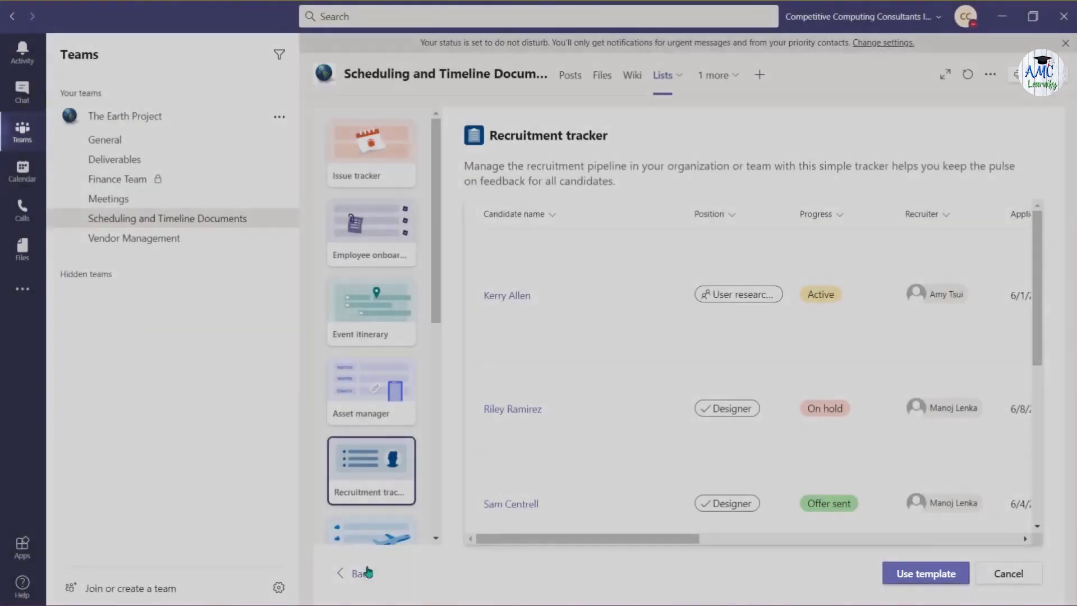
pyautogui.click(365, 574)
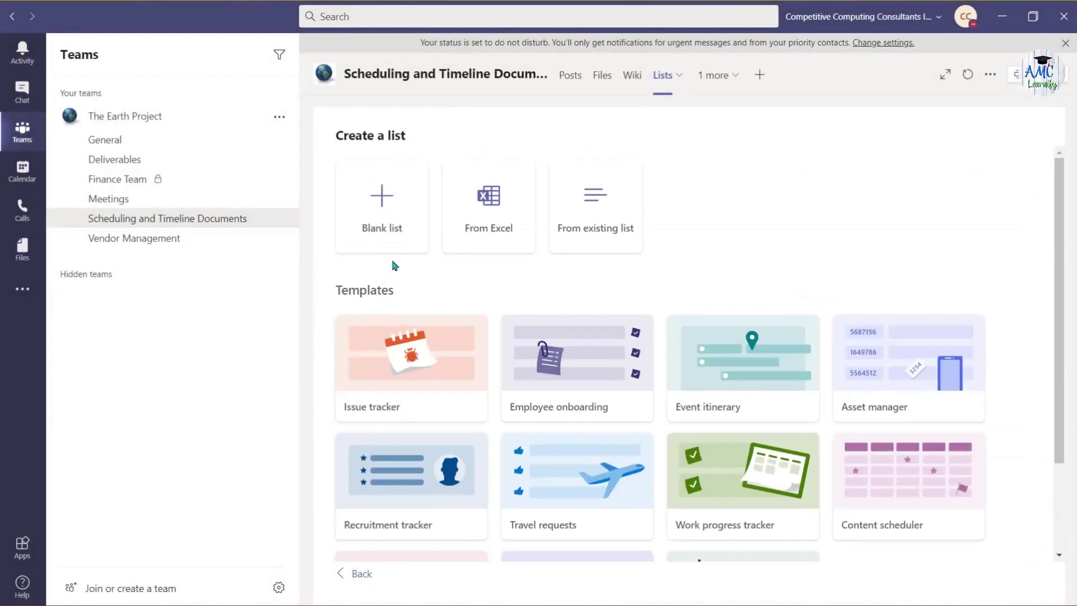
# Start a blank list named "Project Item List" with the description "This list it to manage and track the project items for The Earth Project."
pyautogui.click(396, 228)
pyautogui.click(508, 250)
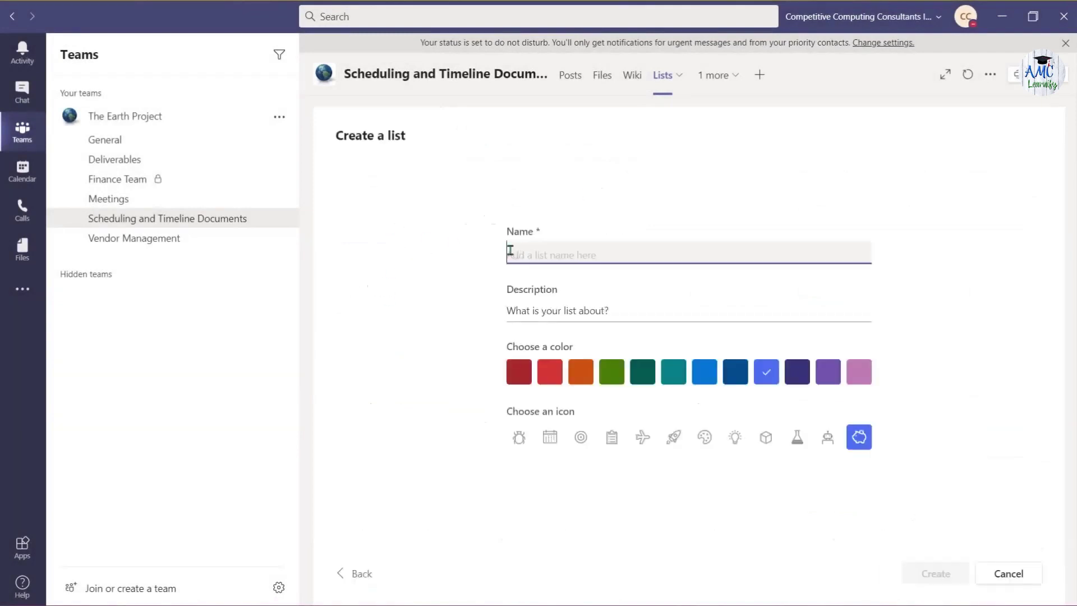
pyautogui.write('Project Item List')
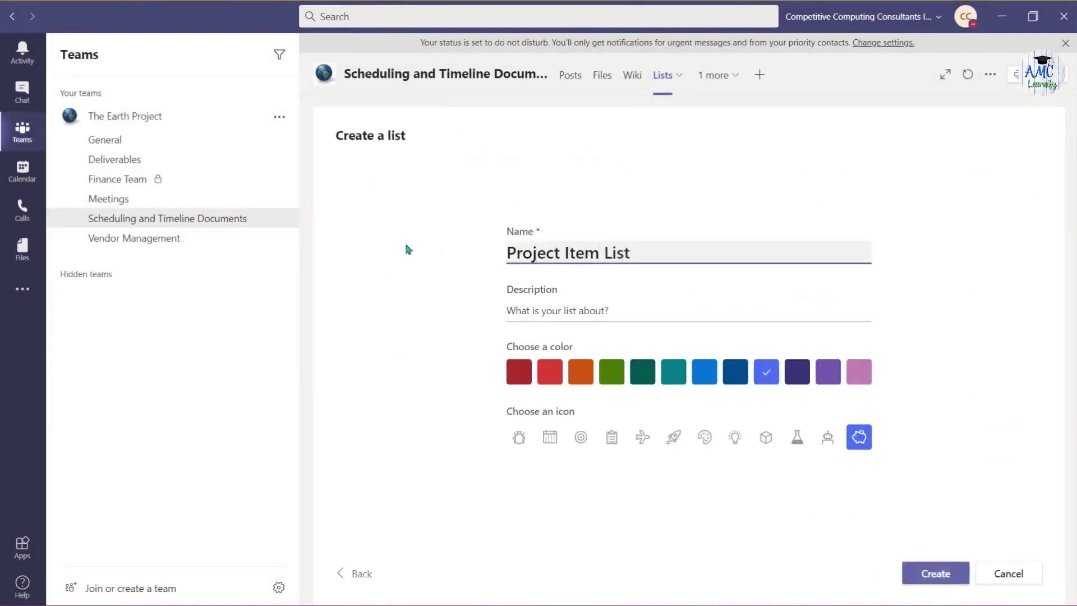
pyautogui.click(512, 310)
pyautogui.write('This list is to manage and track the project items for The Earth Project.')
# Choose the green color and the rocket icon for the new list and create it
pyautogui.click(611, 371)
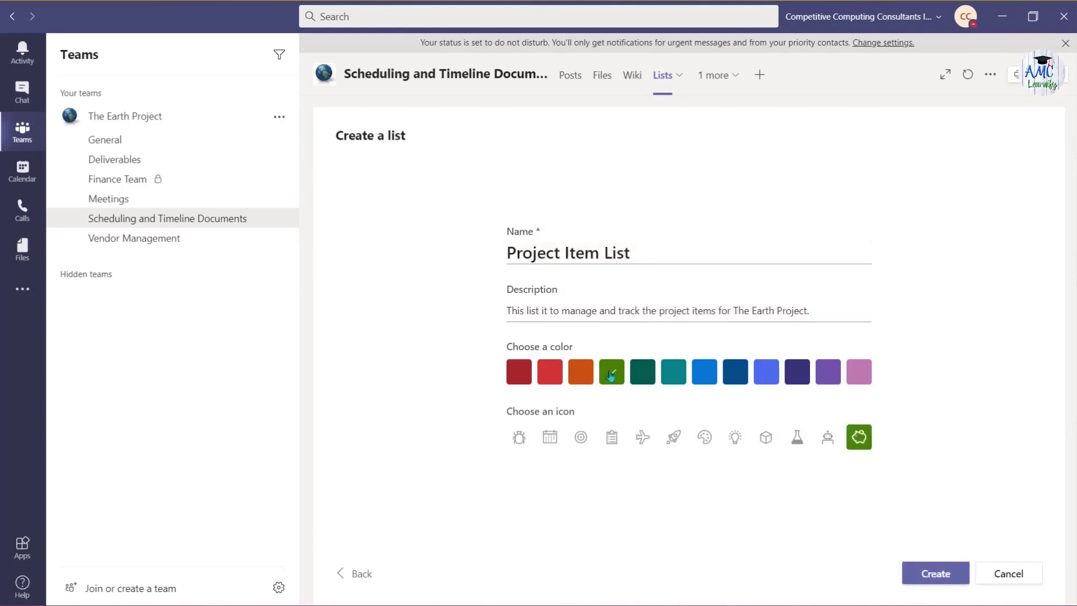
pyautogui.click(667, 439)
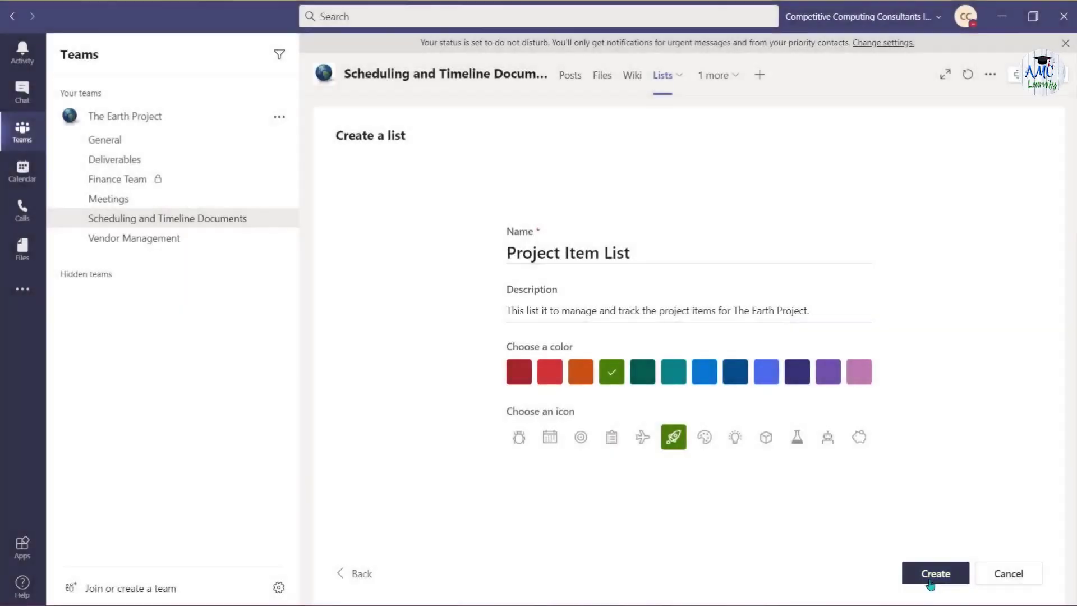
pyautogui.click(933, 575)
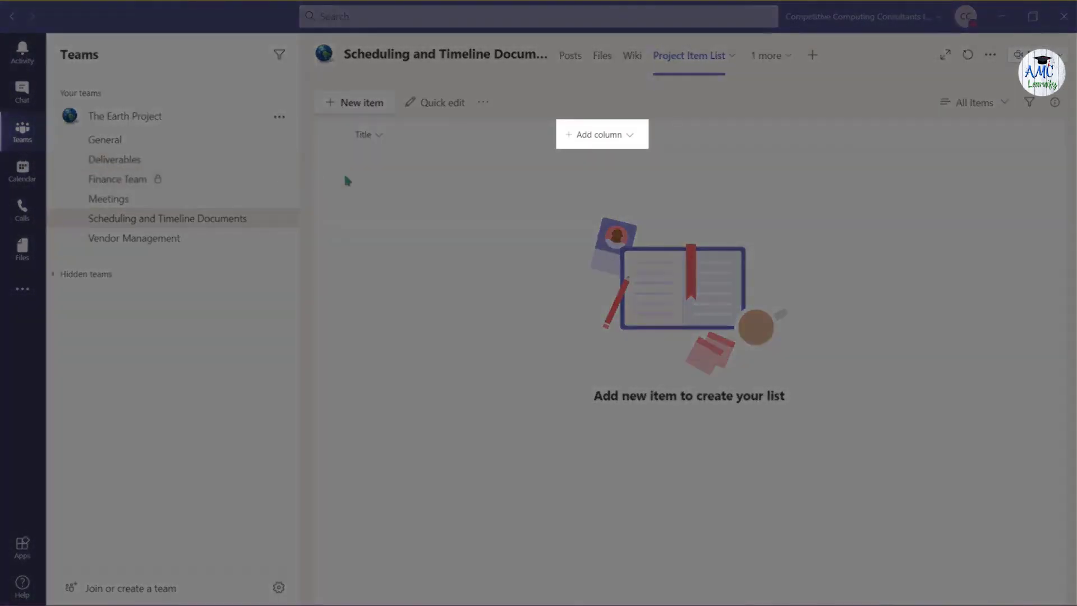
# Add a Choice column named "Employee Assigned" with a description and the employees' names as choices
pyautogui.click(628, 137)
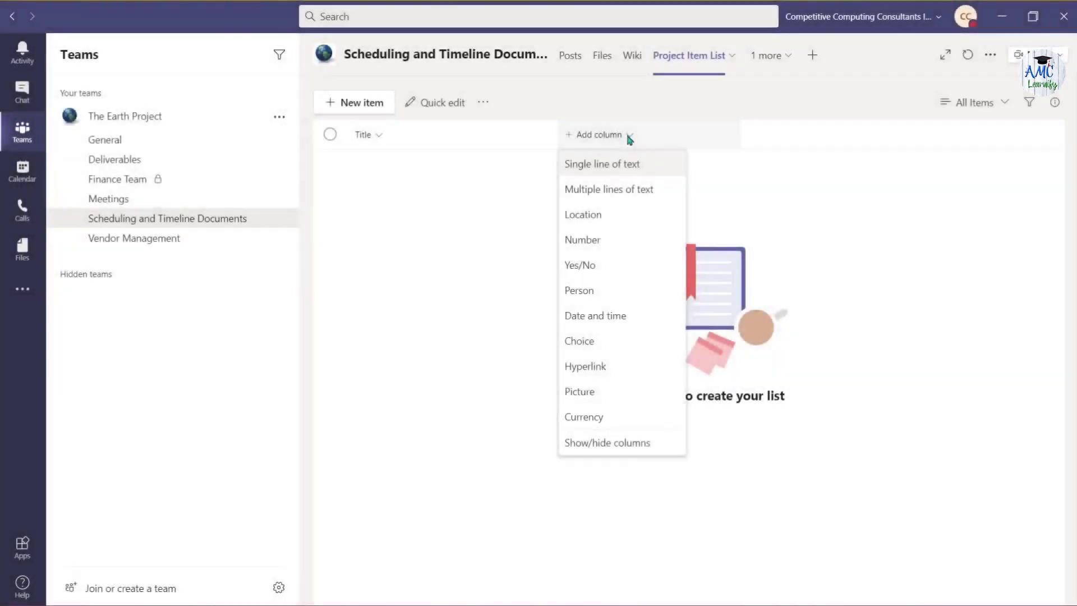
pyautogui.click(600, 342)
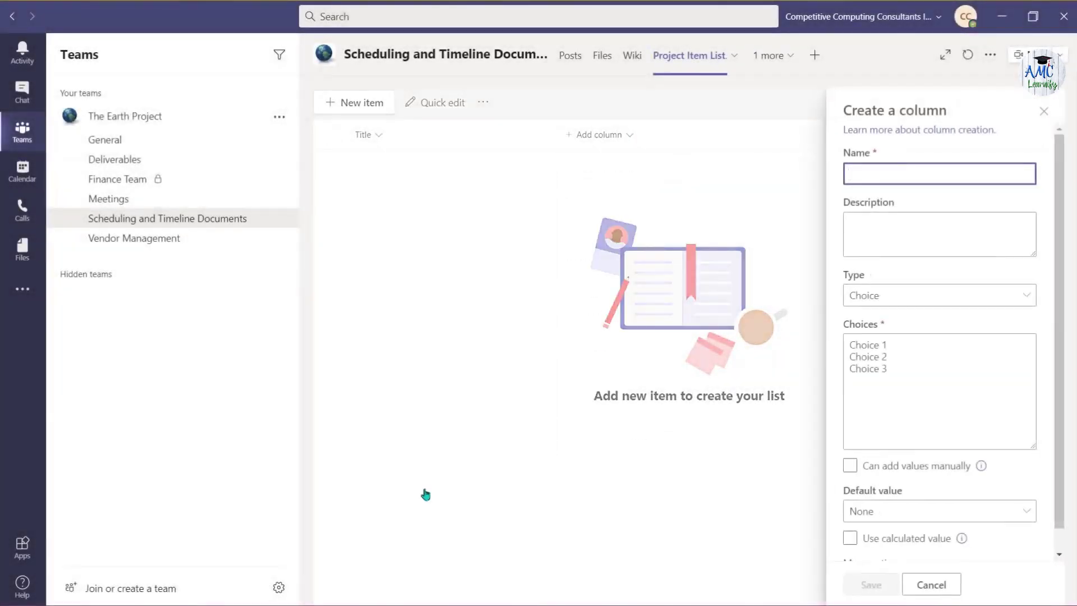
pyautogui.write('Employee Assigned')
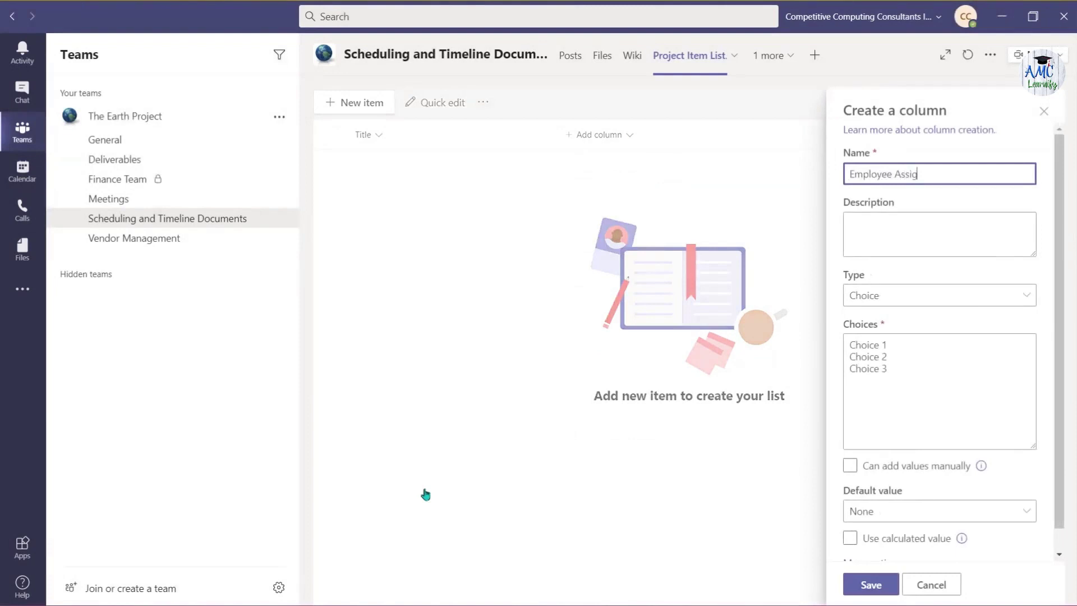
pyautogui.click(880, 240)
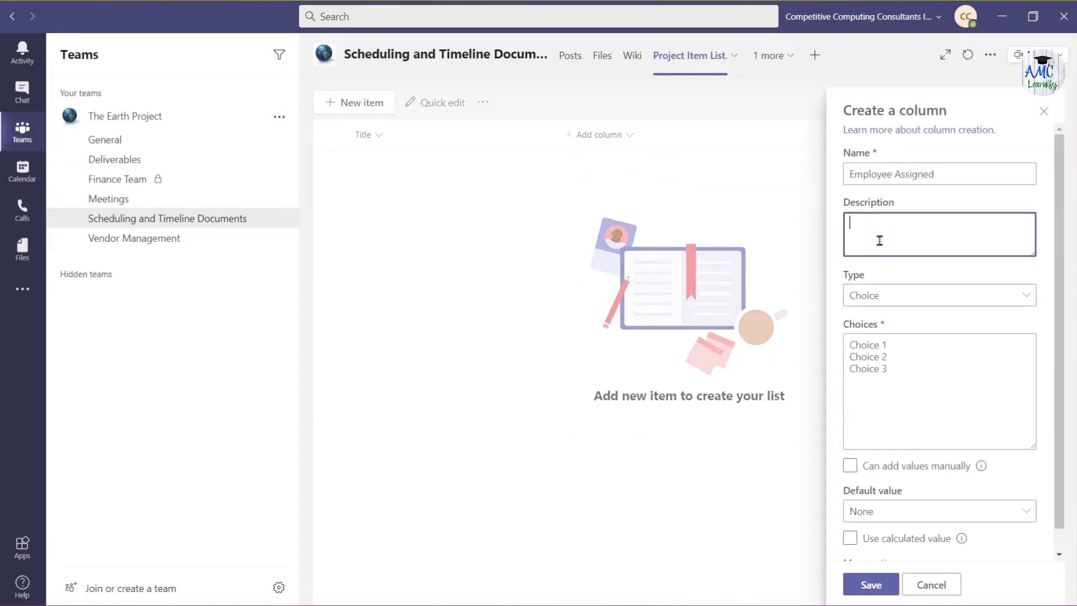
pyautogui.write('Wh')
pyautogui.write('Matthew M')
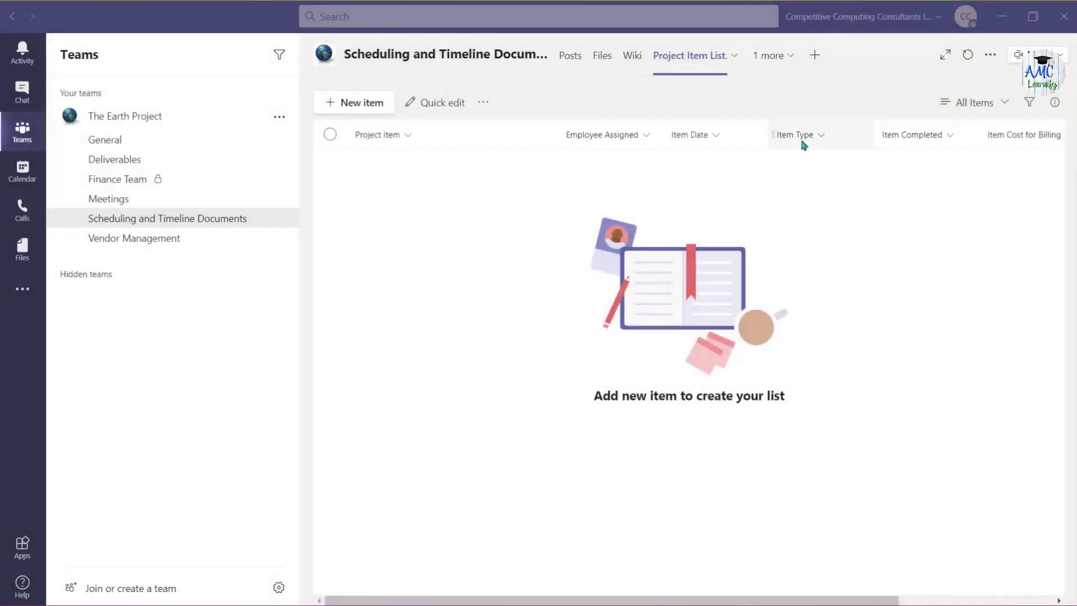
# Move the Item Type column one place so that it comes before Item Date
pyautogui.click(803, 144)
pyautogui.moveTo(826, 267)
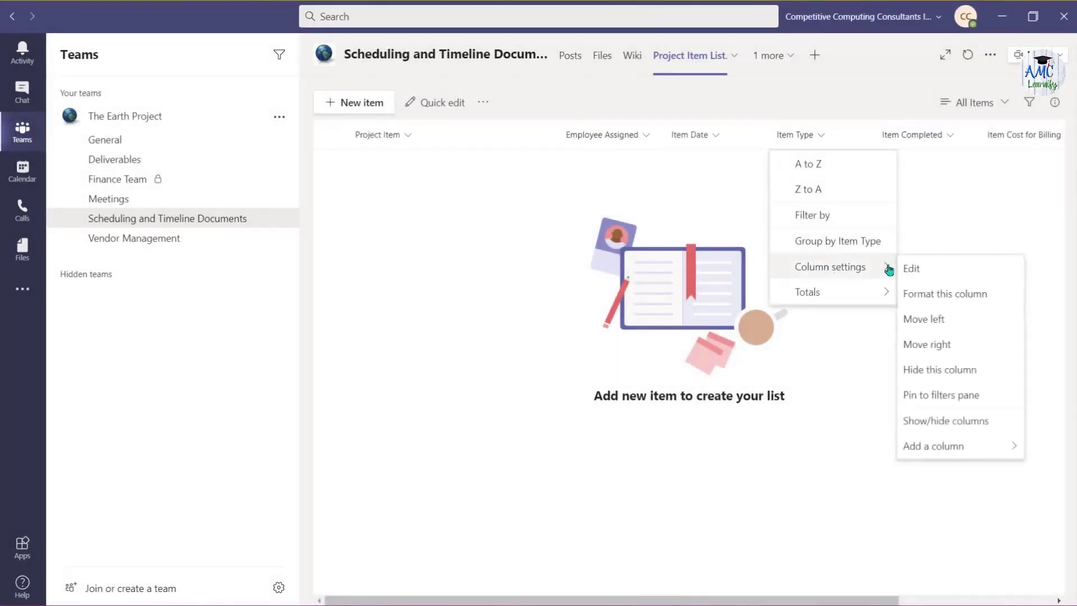
pyautogui.click(905, 321)
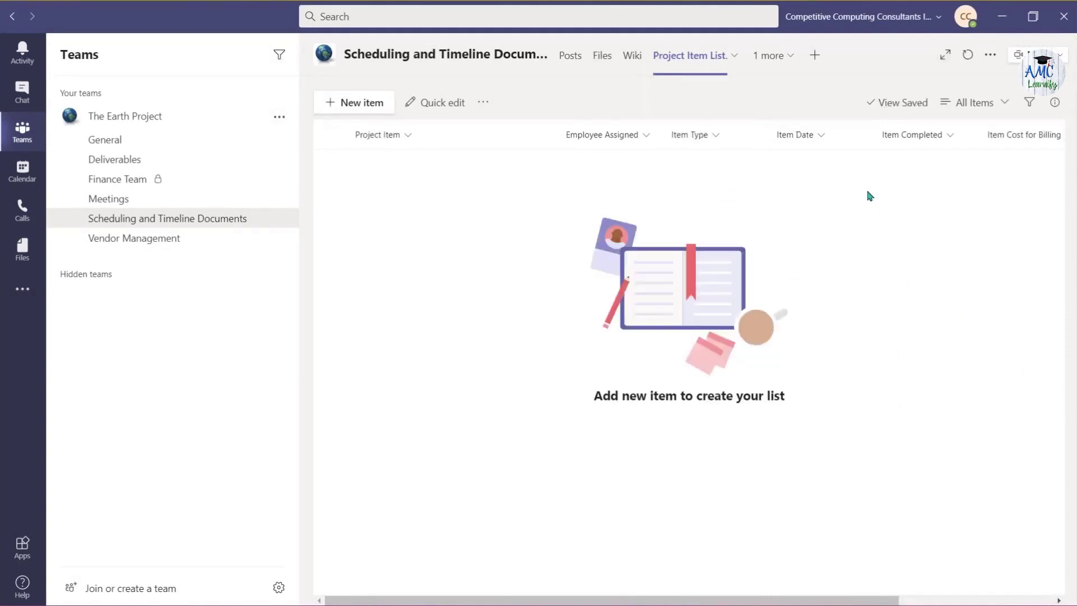
# Hide the Item Cost for Billing column from the list view
pyautogui.click(1009, 134)
pyautogui.moveTo(995, 274)
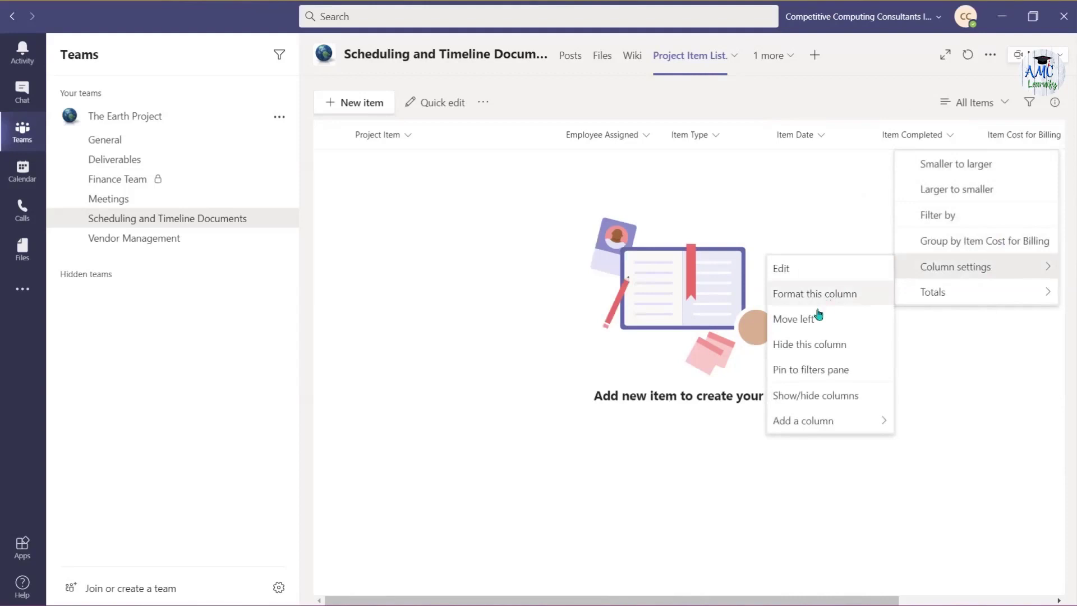
pyautogui.click(825, 360)
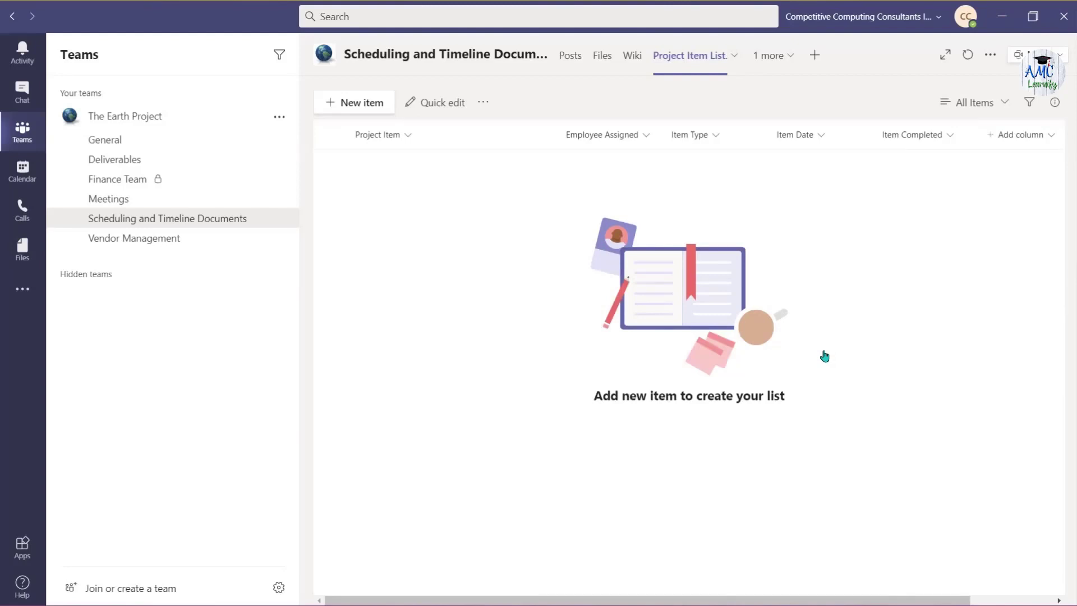
# Format the Item Completed column with the yes and no style, green for Yes and red for No, and save it
pyautogui.click(948, 137)
pyautogui.moveTo(943, 269)
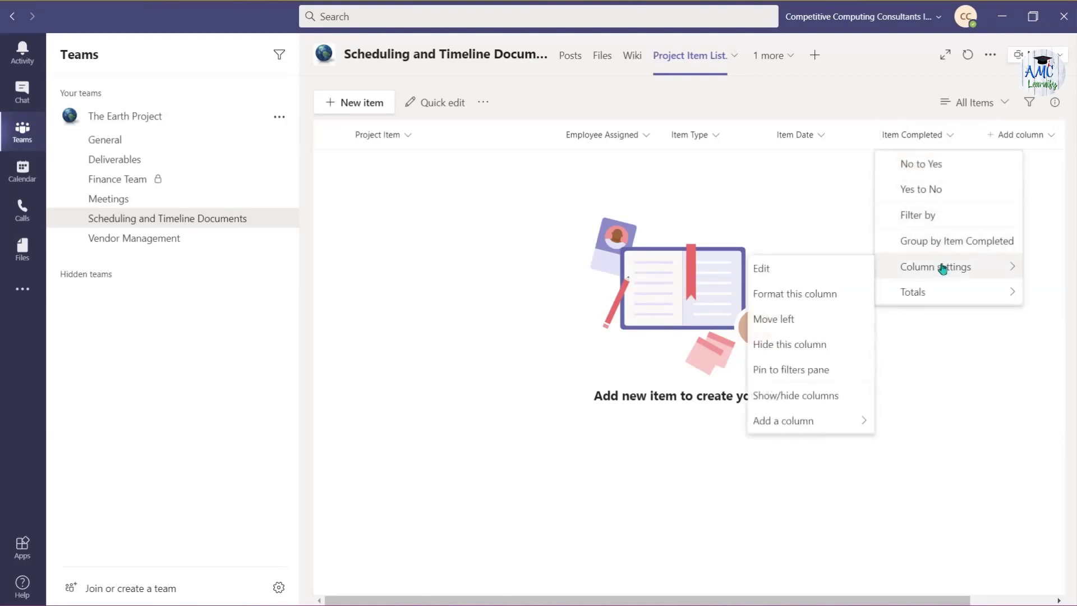
pyautogui.click(810, 294)
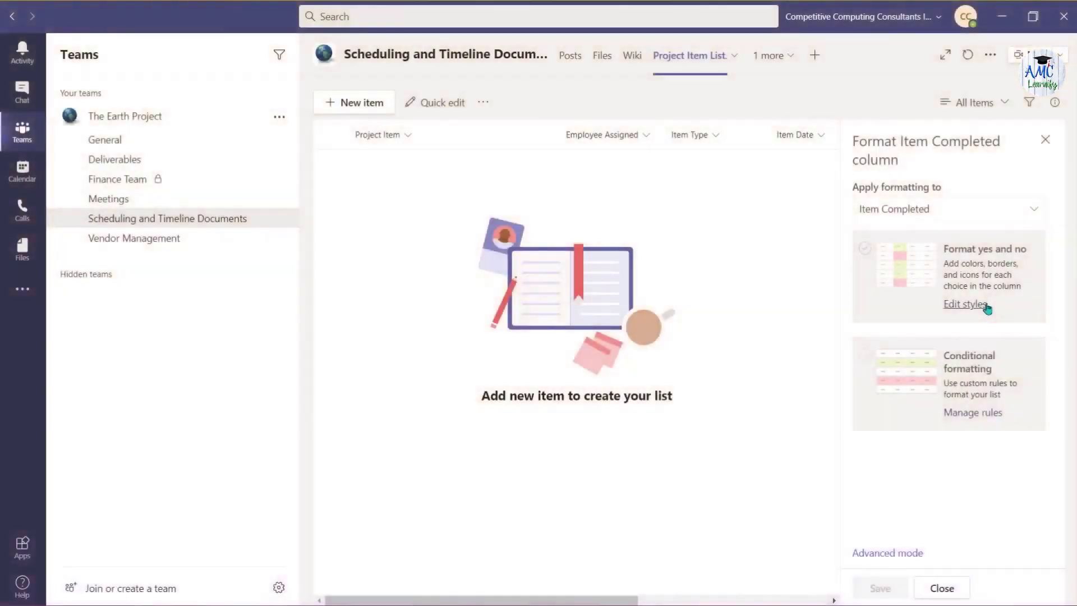
pyautogui.click(964, 304)
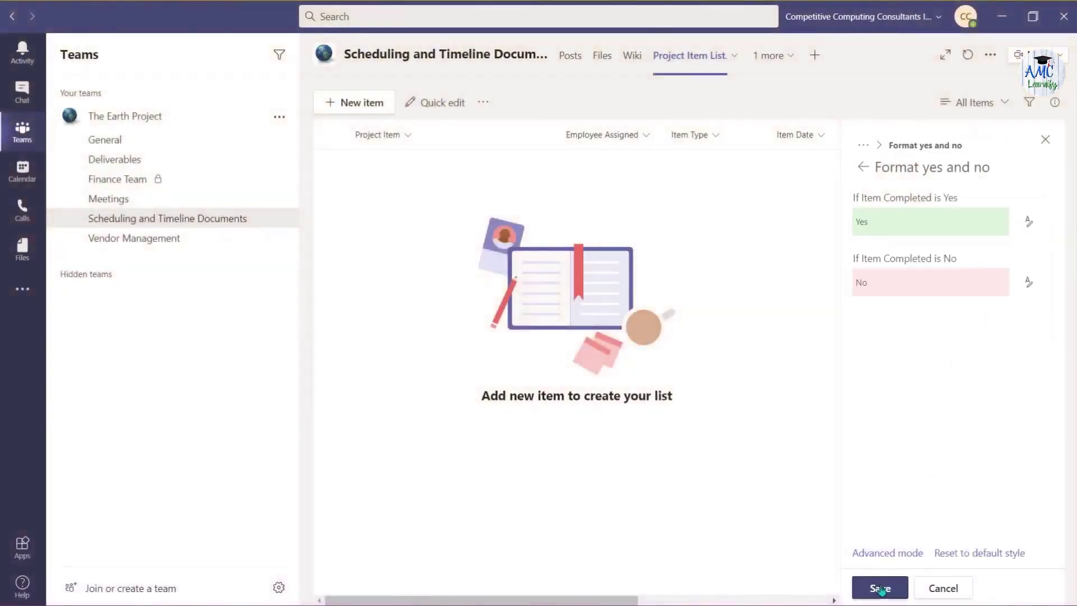
pyautogui.click(880, 589)
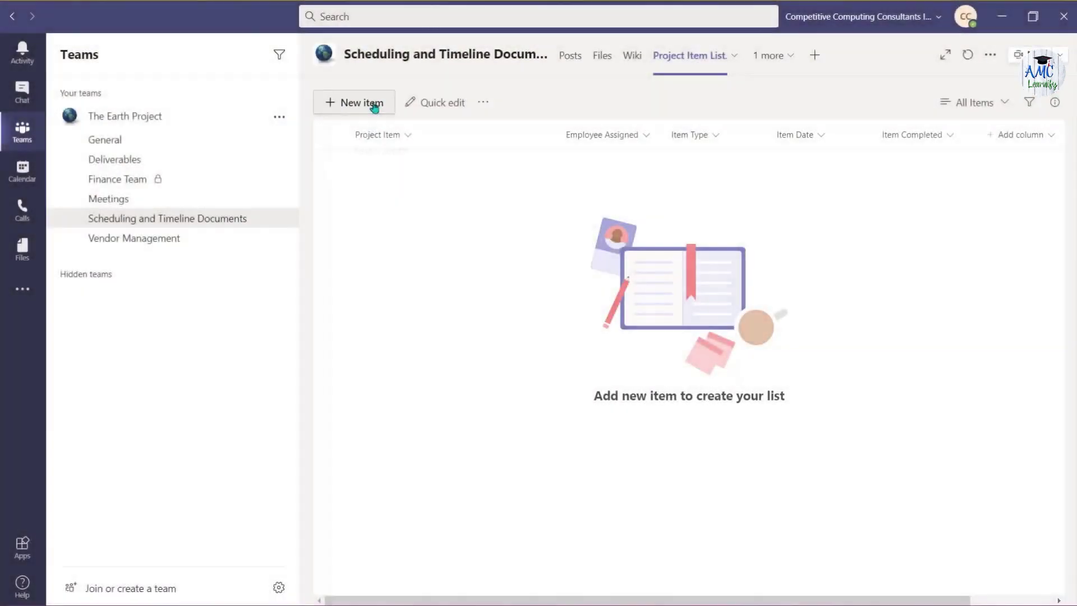
# Add the item "Training Deck Creation" with its assigned employee, type description, cost and date 9/18/2020 3:30 PM, leaving Item Completed at No
pyautogui.click(373, 106)
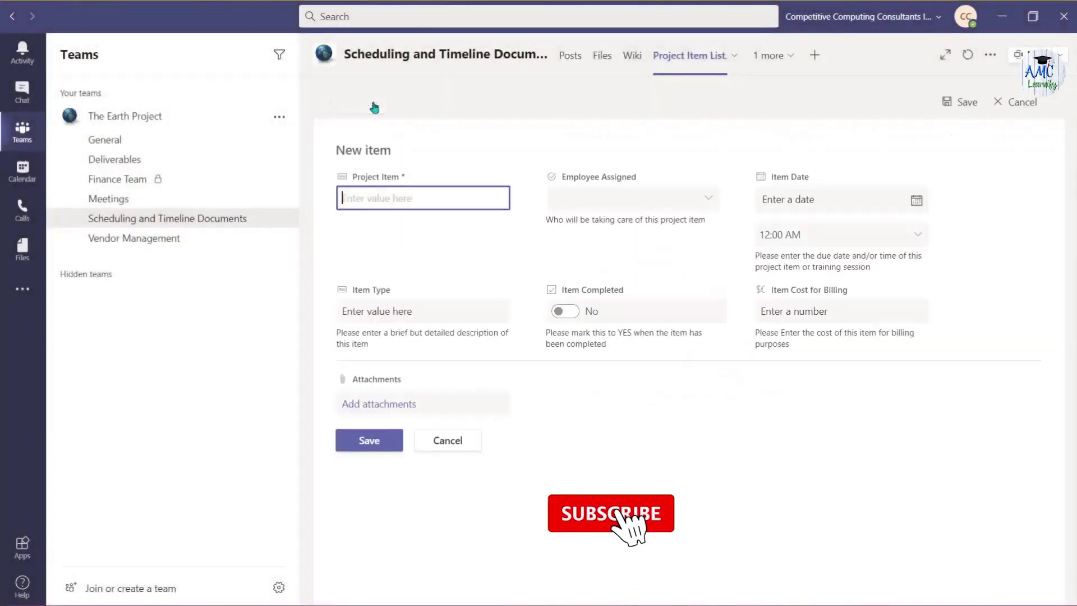
pyautogui.write('Training ')
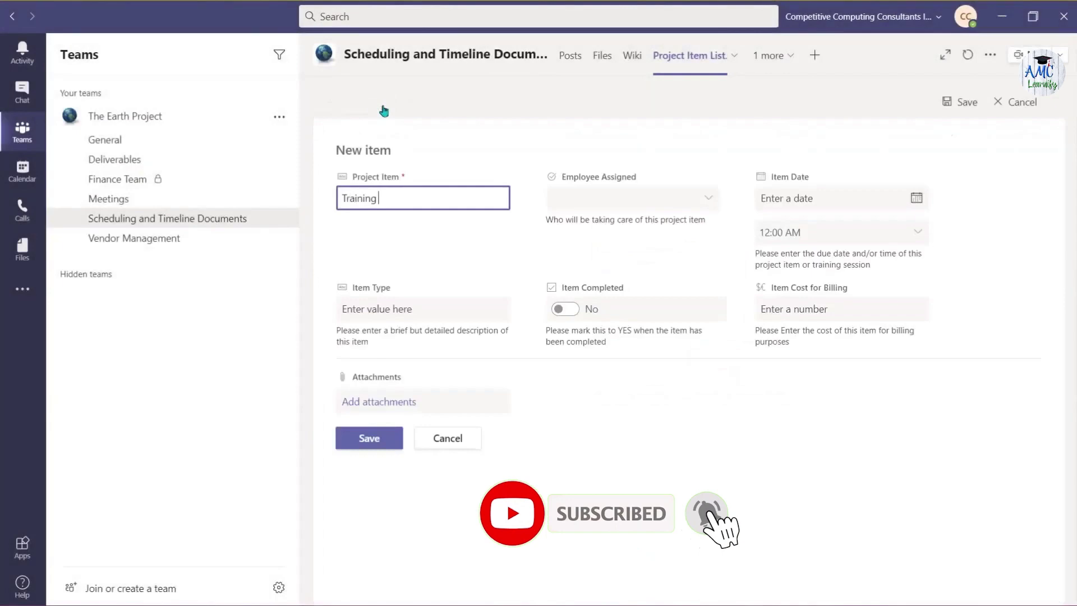
pyautogui.write('Deck Creation')
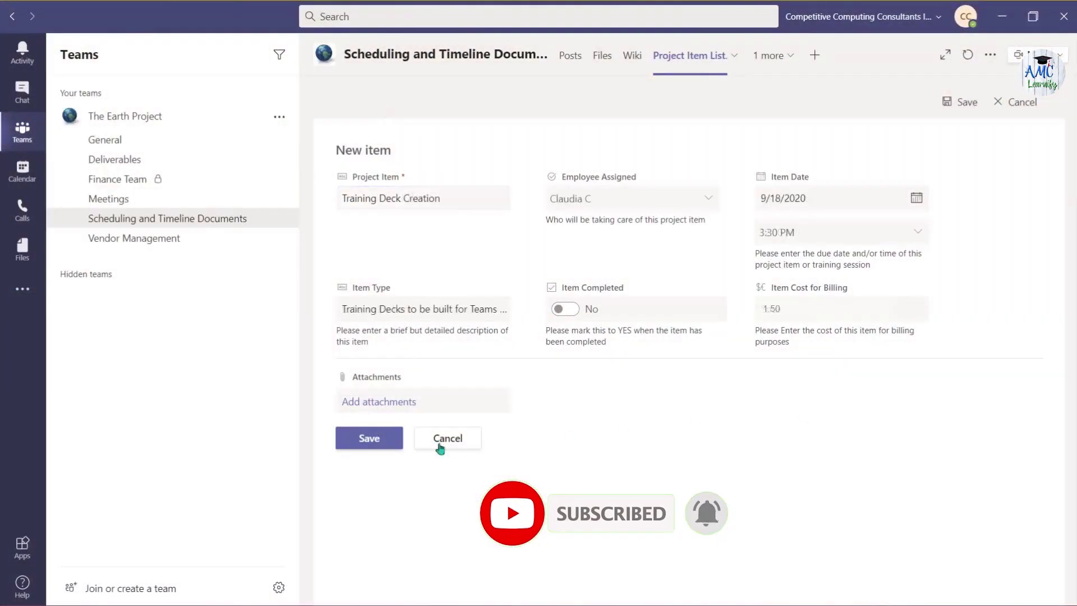
pyautogui.click(382, 445)
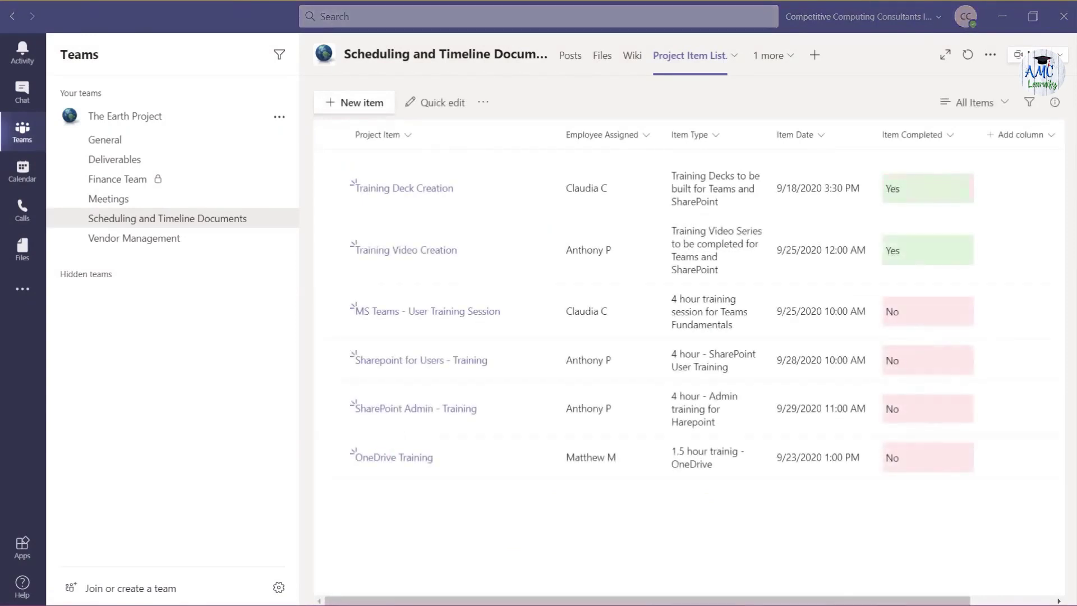
# Use quick edit to set the Item Date of MS Teams - User Training Session to 9/24/2020 at 10:00 AM
pyautogui.click(906, 135)
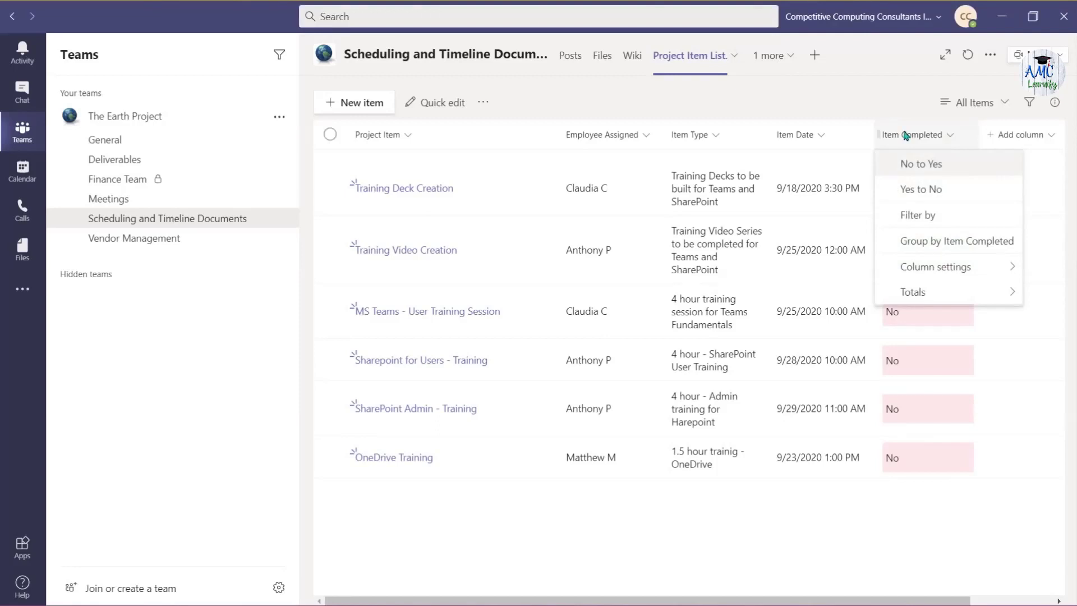
pyautogui.click(442, 103)
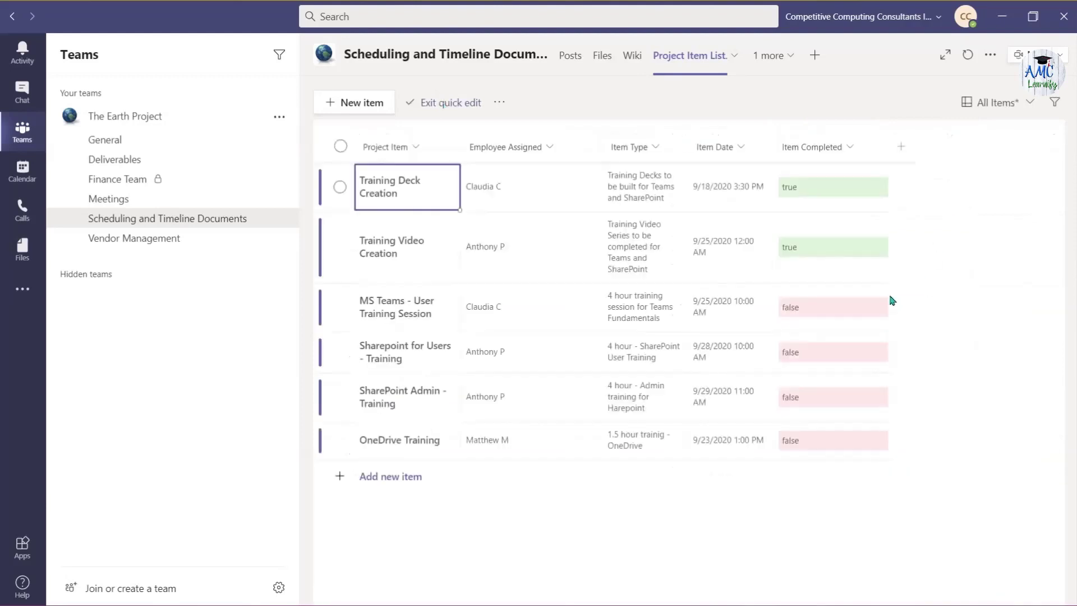
pyautogui.click(739, 304)
pyautogui.click(744, 303)
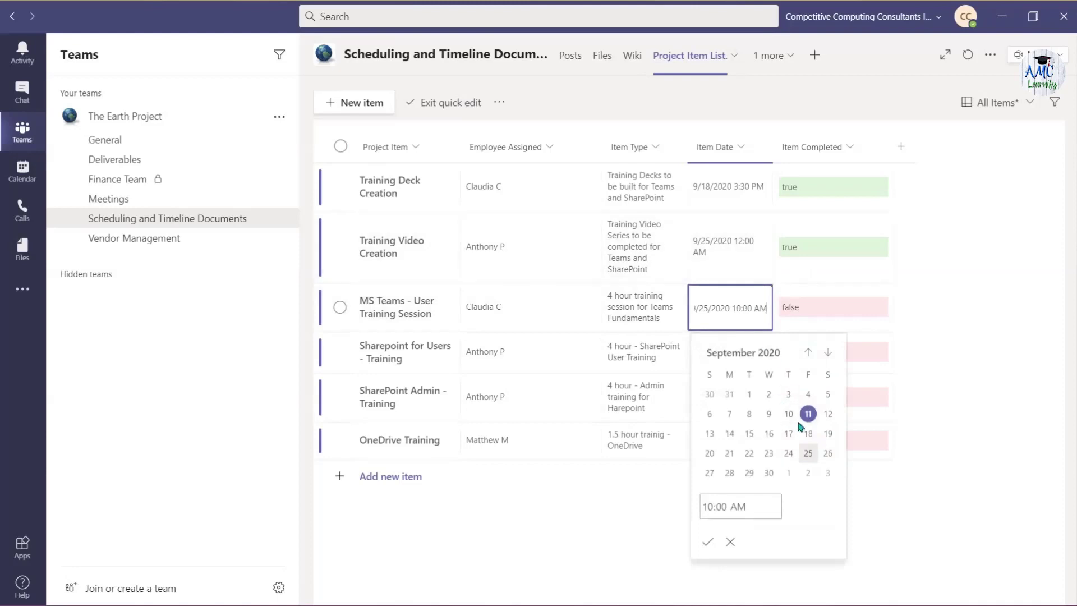
pyautogui.click(788, 453)
pyautogui.click(891, 432)
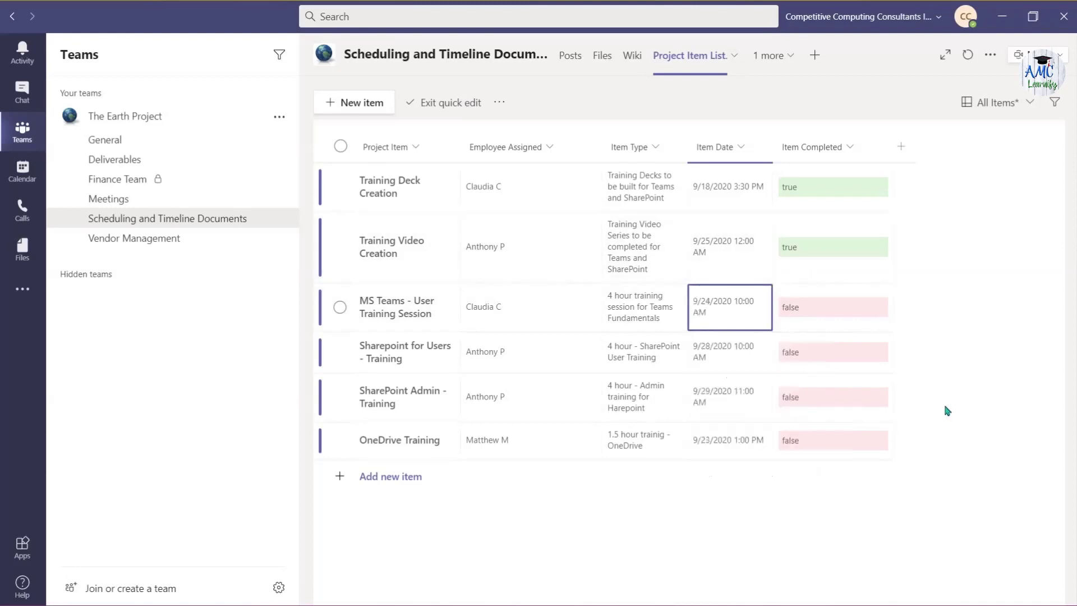
# Correct the SharePoint Admin - Training item type to "4 hour - Admin training for SharePoint" and leave quick edit
pyautogui.doubleClick(625, 407)
pyautogui.doubleClick(650, 400)
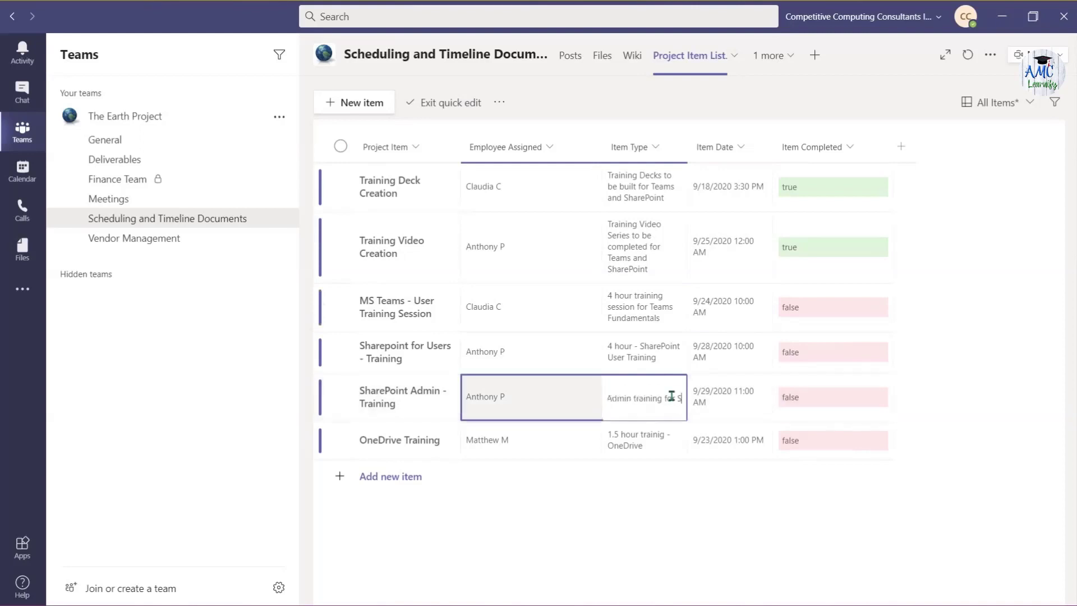
pyautogui.click(437, 106)
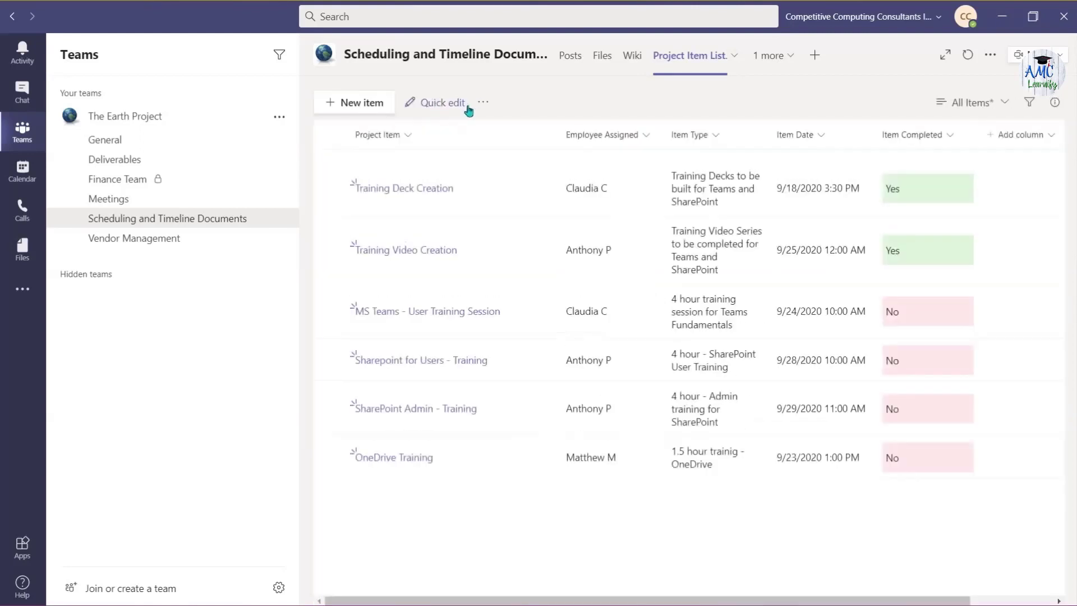
pyautogui.click(481, 103)
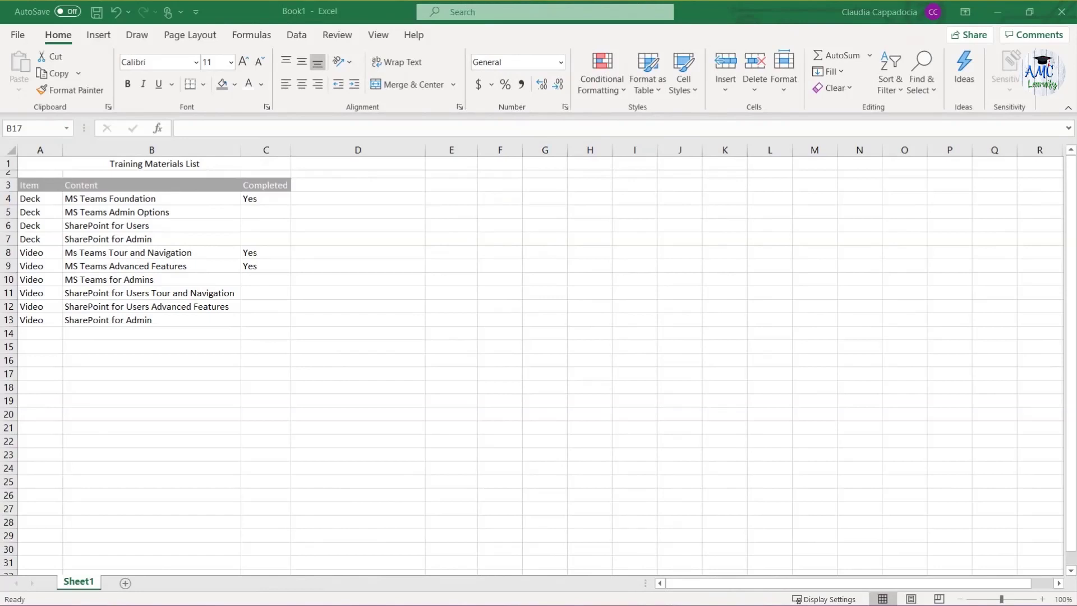
# In Excel, format the training materials range A3:C13 as a table with headers, using the first black-and-white light style
pyautogui.click(29, 185)
pyautogui.moveTo(49, 199); pyautogui.dragTo(271, 323)
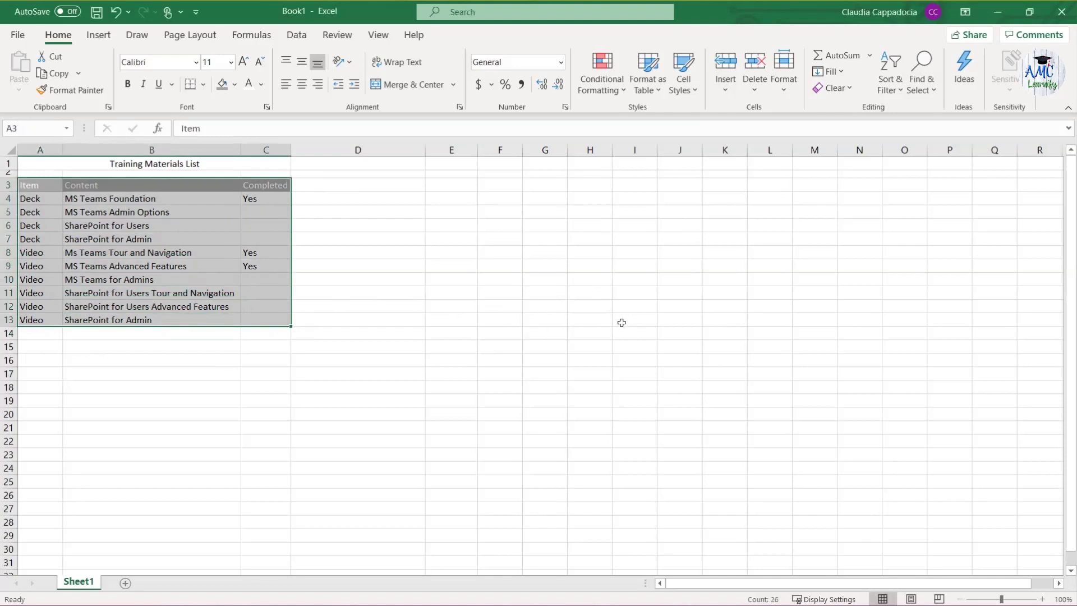
pyautogui.click(651, 93)
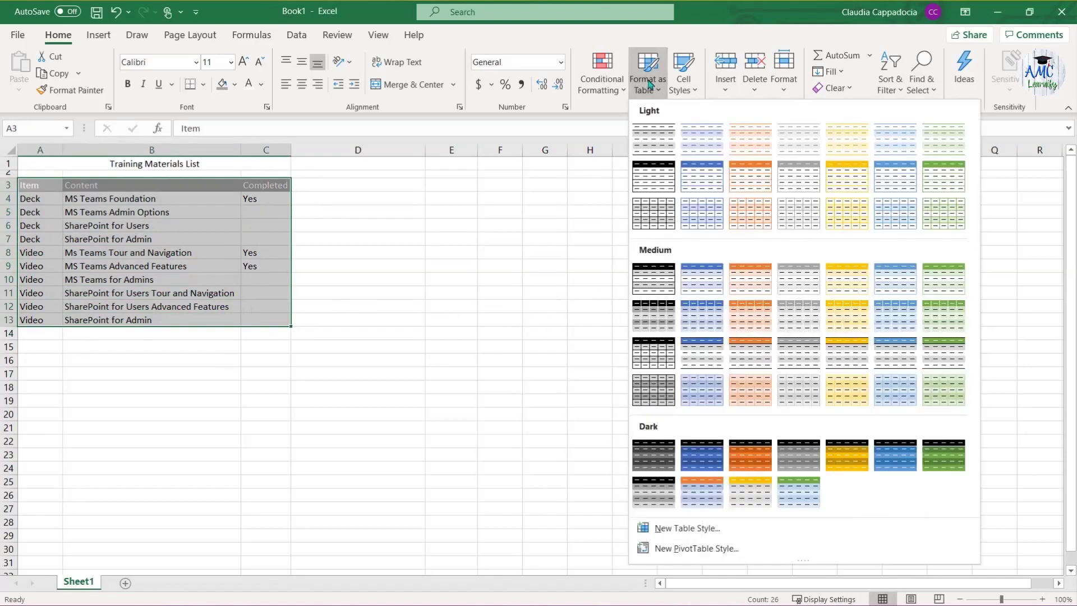
pyautogui.click(651, 140)
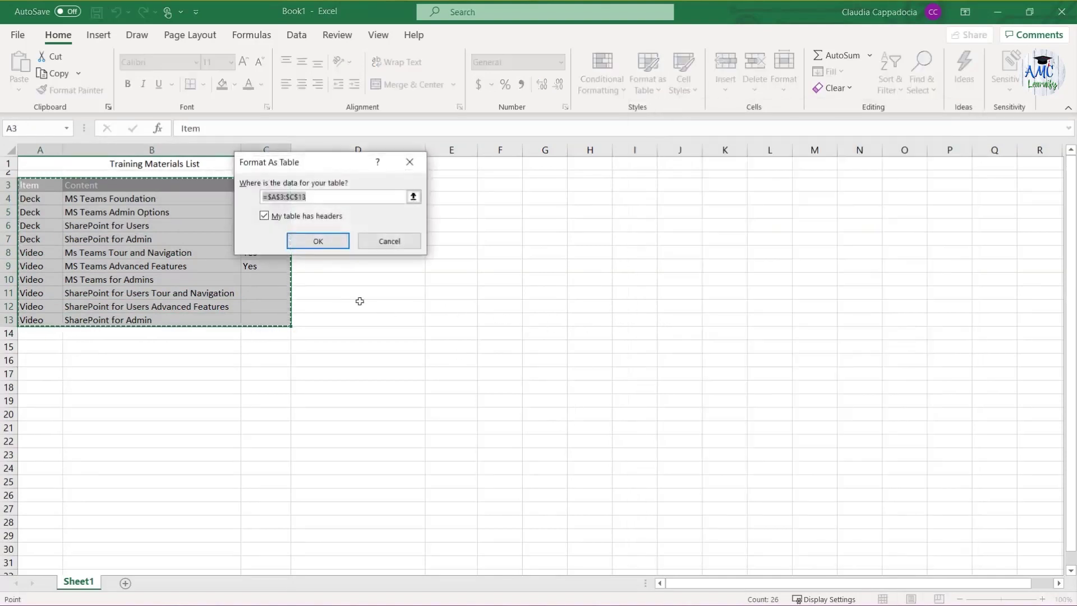